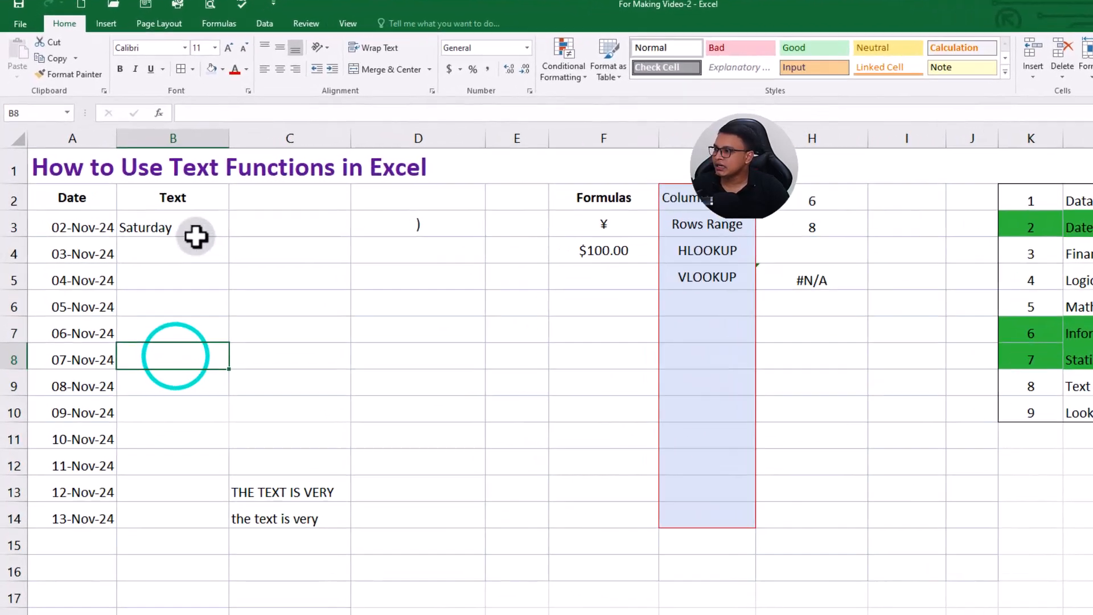
Enter the headers Day, Month and Year in cells B2, C2 and D2.
left_click(160, 222)
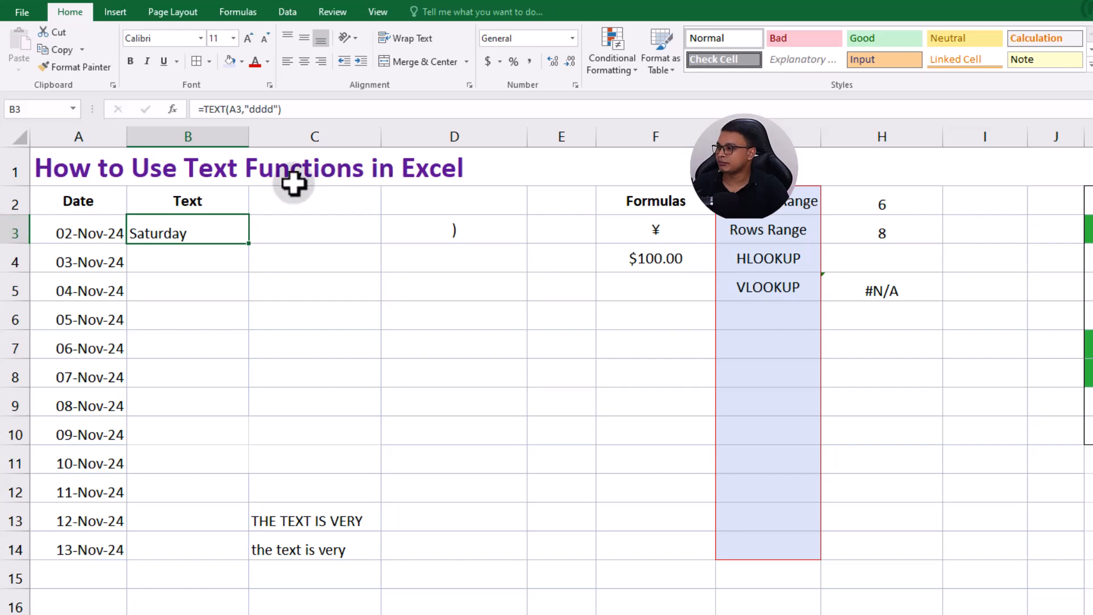
left_click(231, 192)
type("Day")
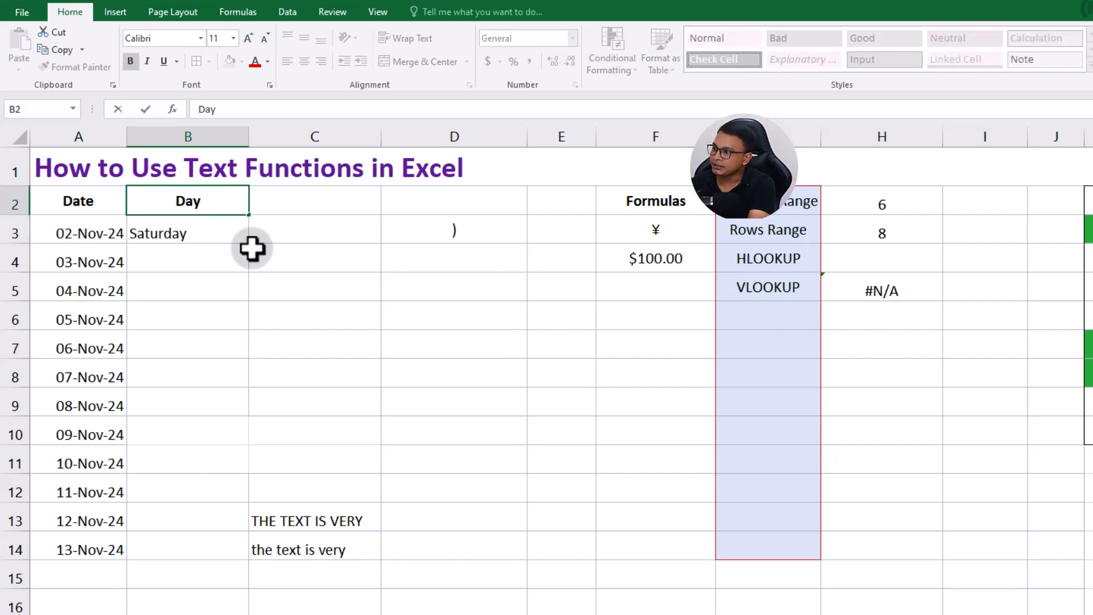
key("Tab")
type("Mon")
key("Tab")
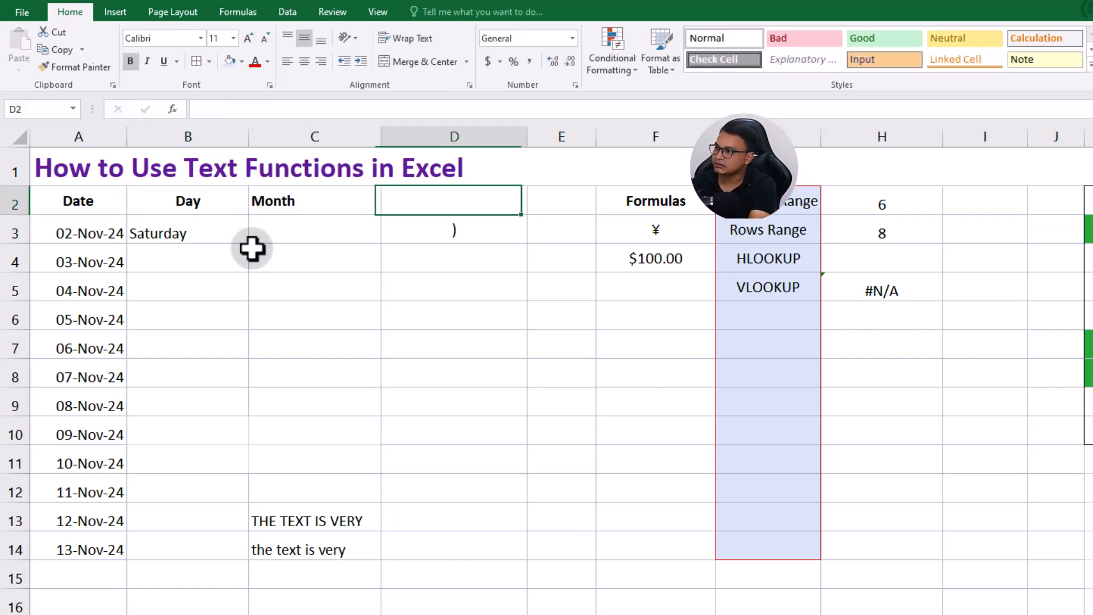
type("Year")
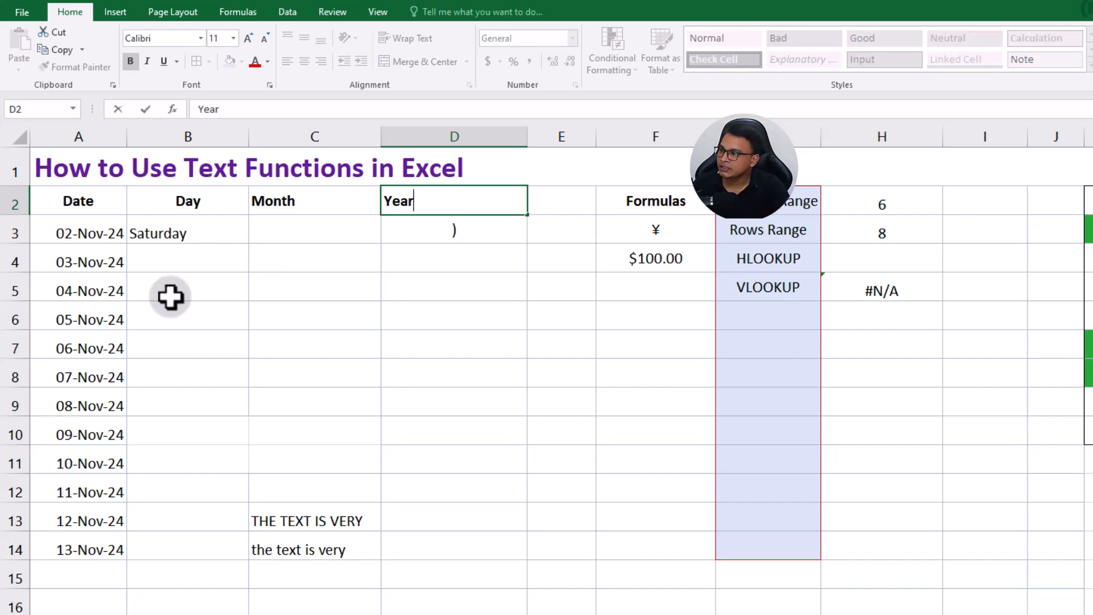
left_click(220, 324)
Fill the TEXT formula from B3 across to C3 and D3.
left_click(206, 233)
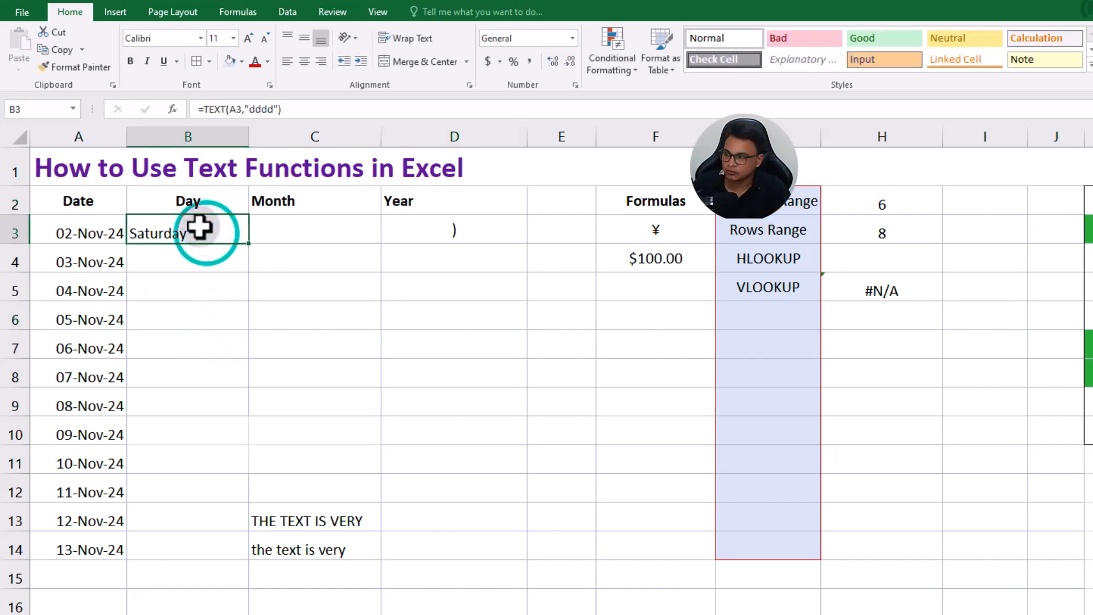
key("shift+Right")
key("shift+Right")
key("ctrl+r")
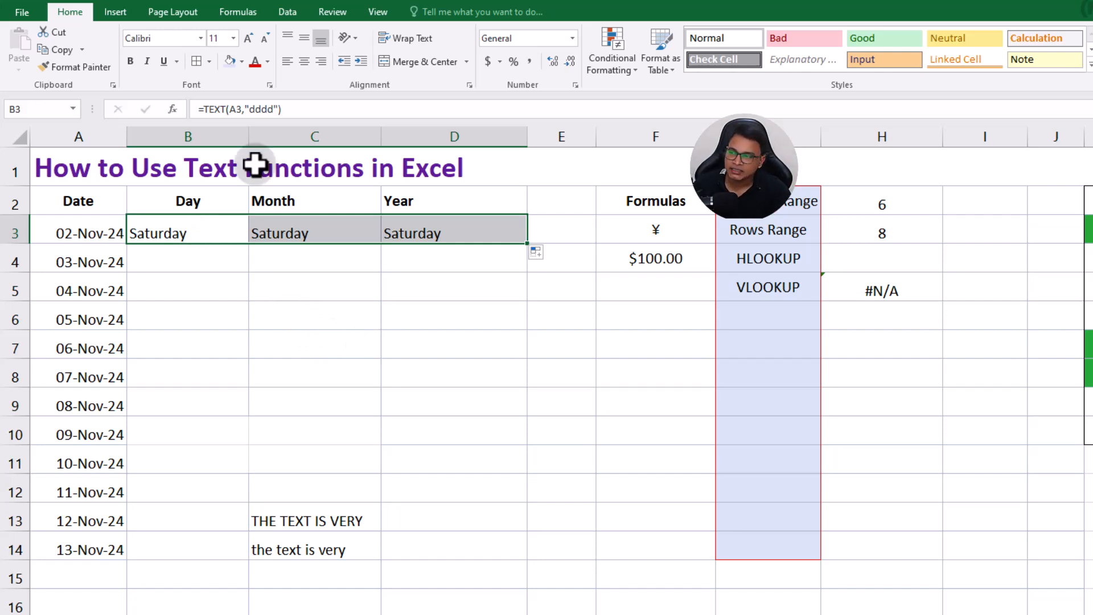
Rewrite the arguments of the Day formula in B3 so it reads =TEXT(A3,"dd").
double_click(207, 228)
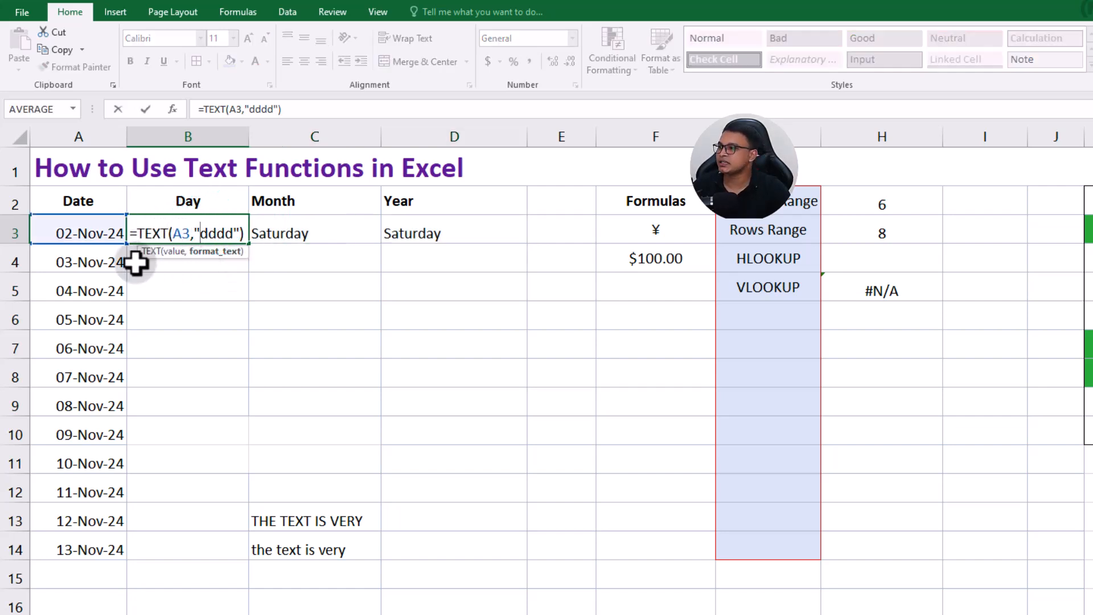
left_click_drag(174, 234, 242, 241)
key("BackSpace")
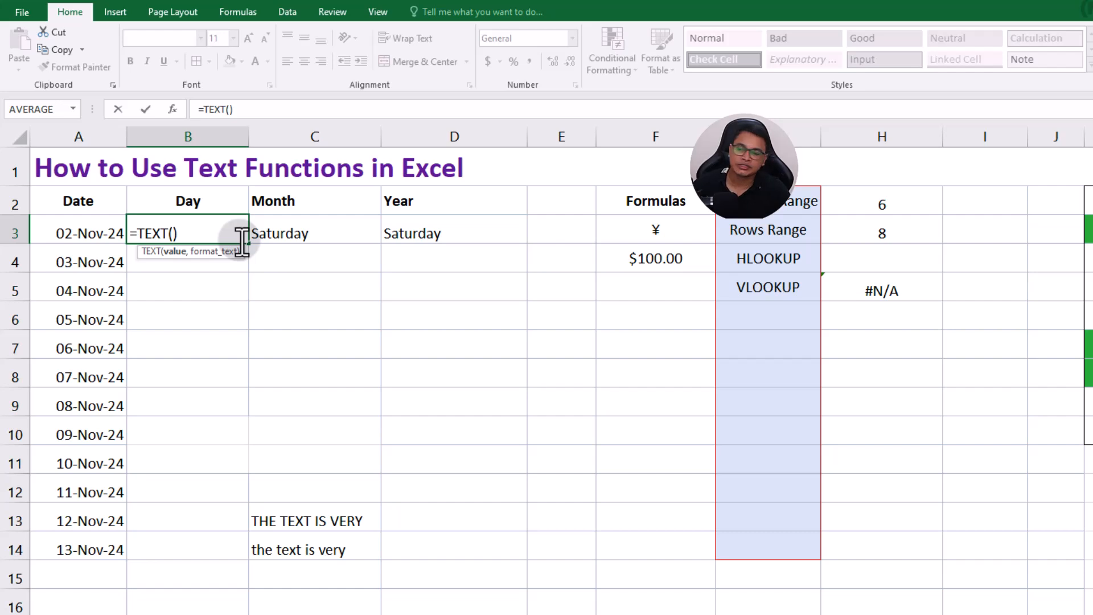
left_click(63, 234)
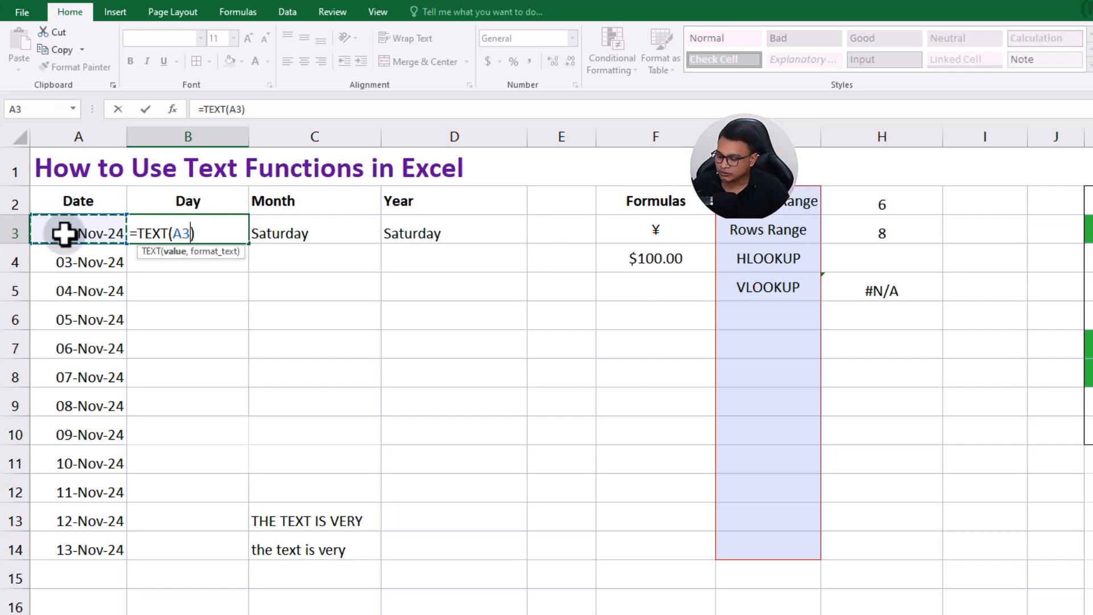
type(",")
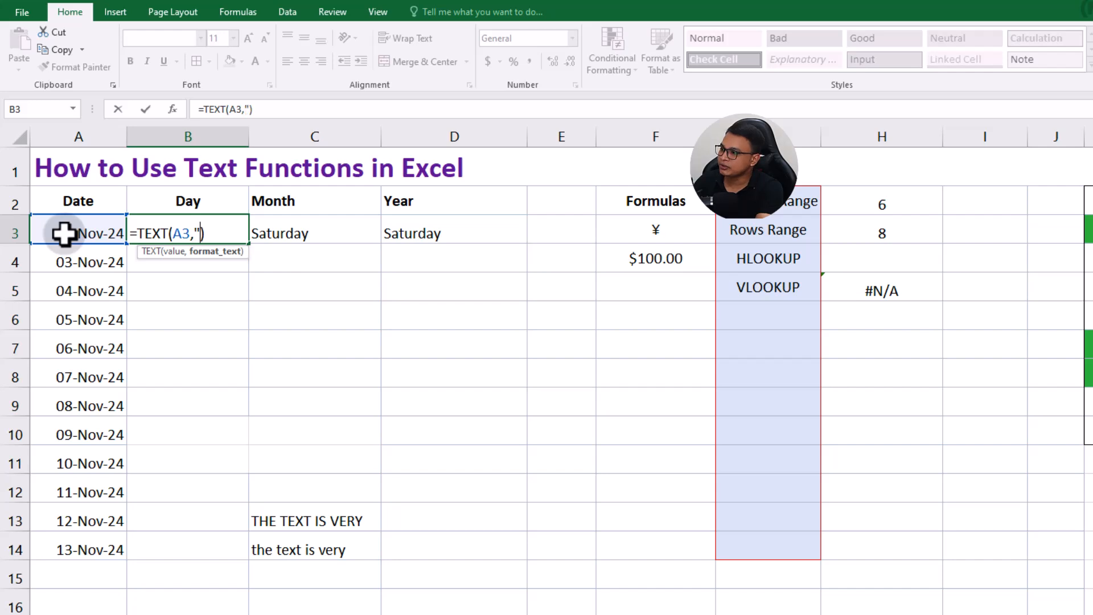
type("\"dd")
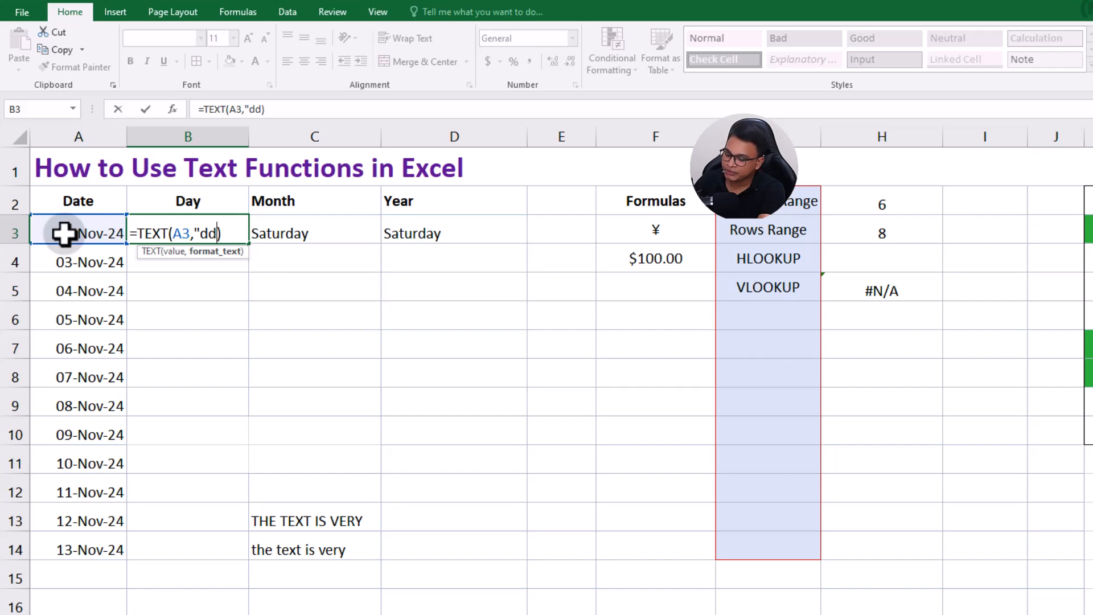
type("\"")
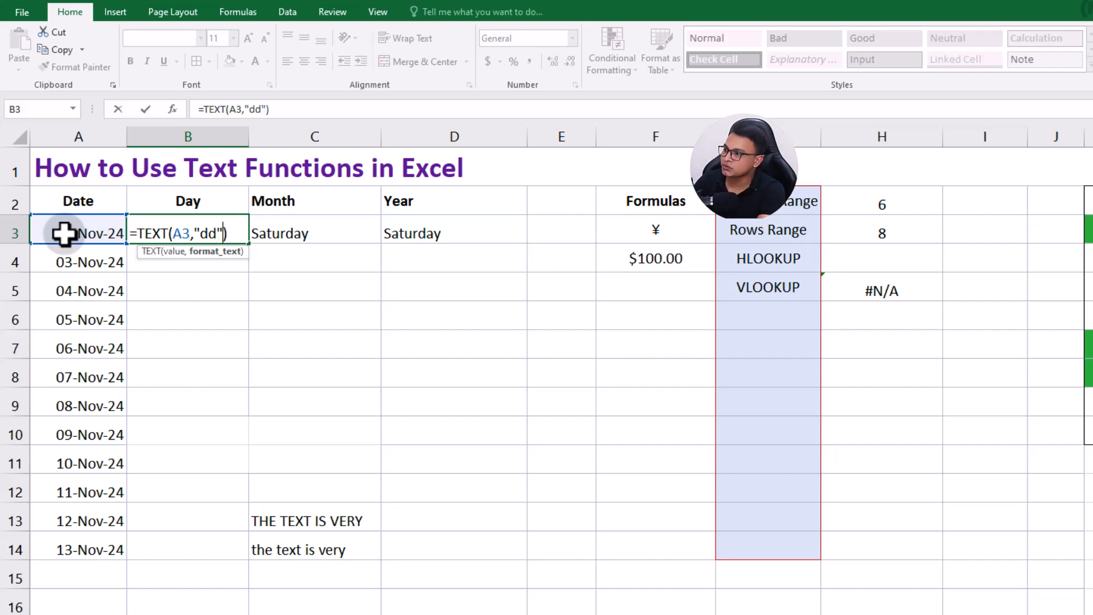
key("Return")
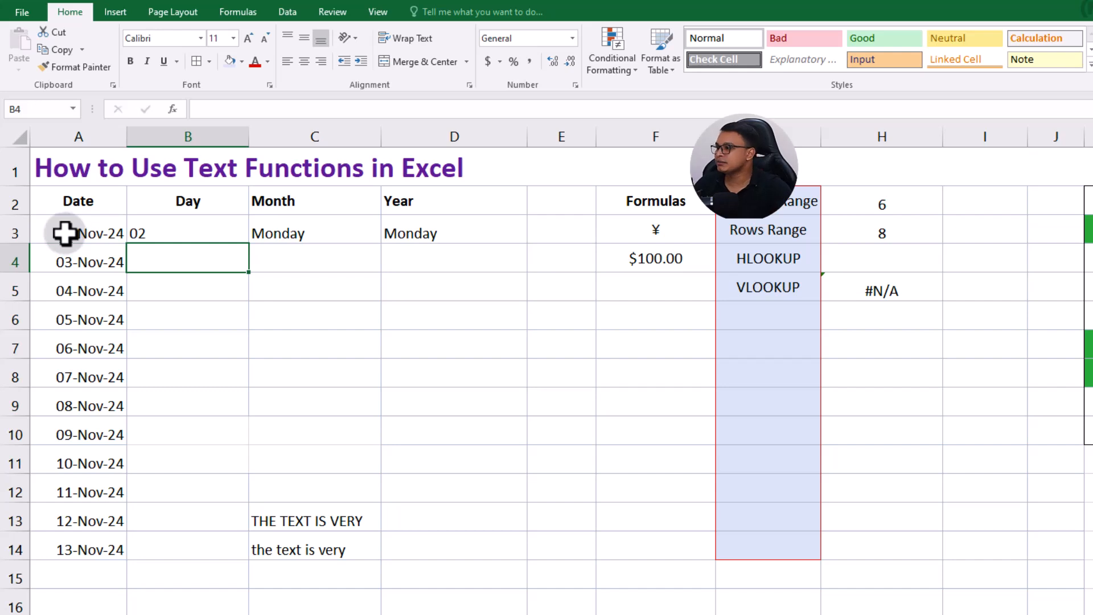
Change the format code in the Day formula in B3 to "ddd".
double_click(176, 235)
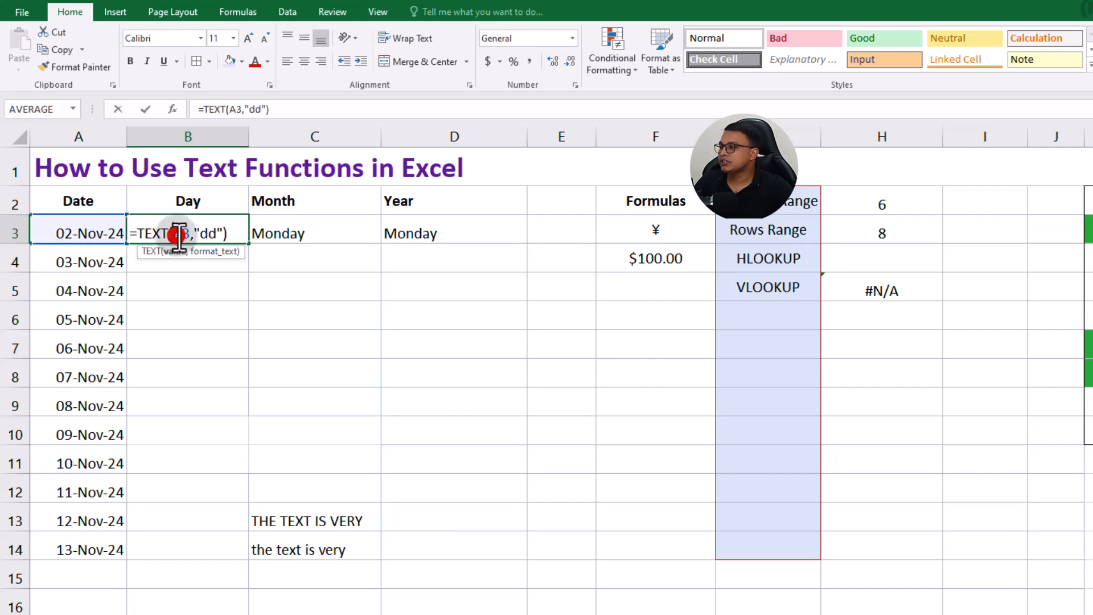
left_click(215, 234)
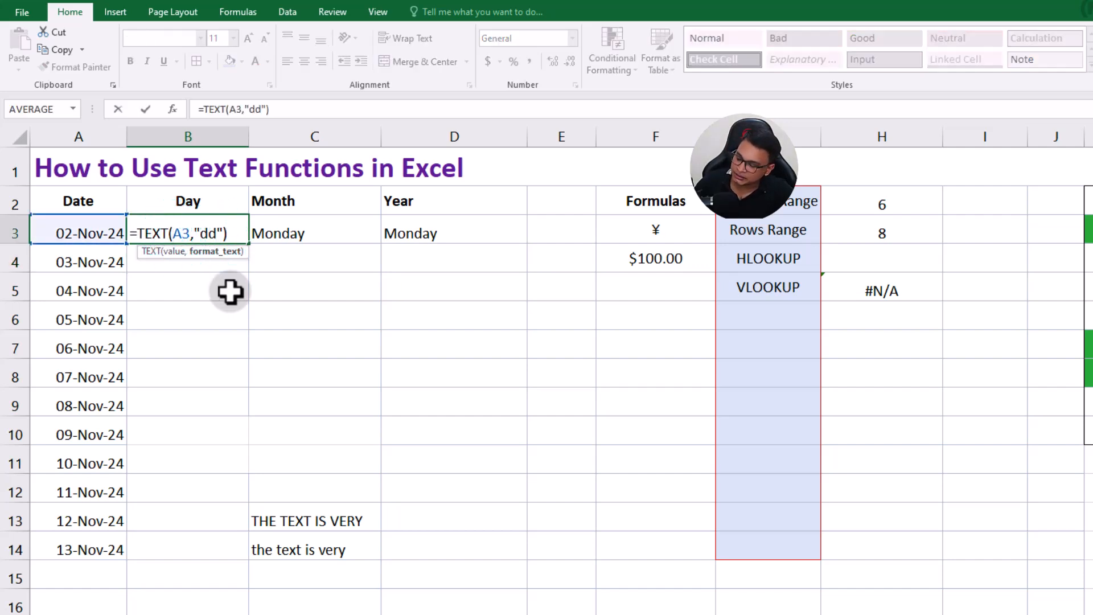
type("d")
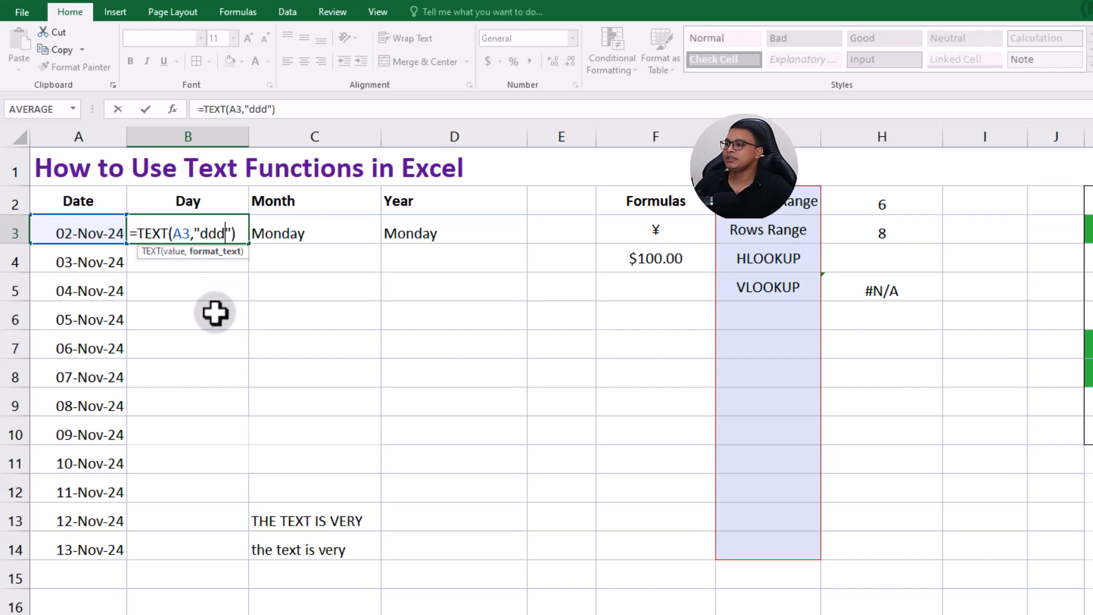
left_click(215, 312)
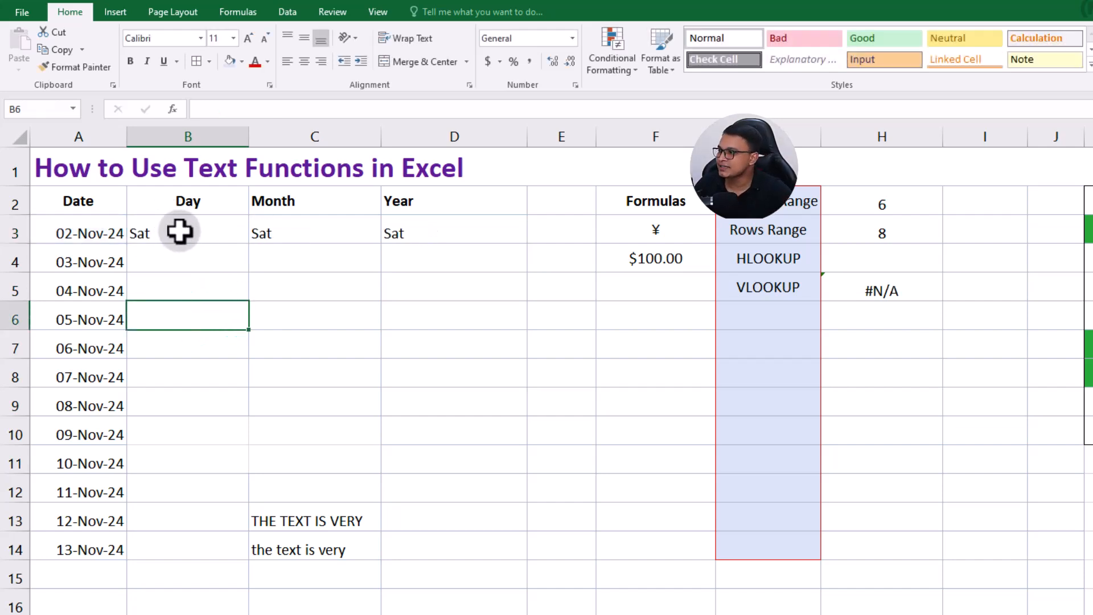
Extend the format code in the Day formula in B3 to "dddd".
double_click(212, 236)
left_click(265, 109)
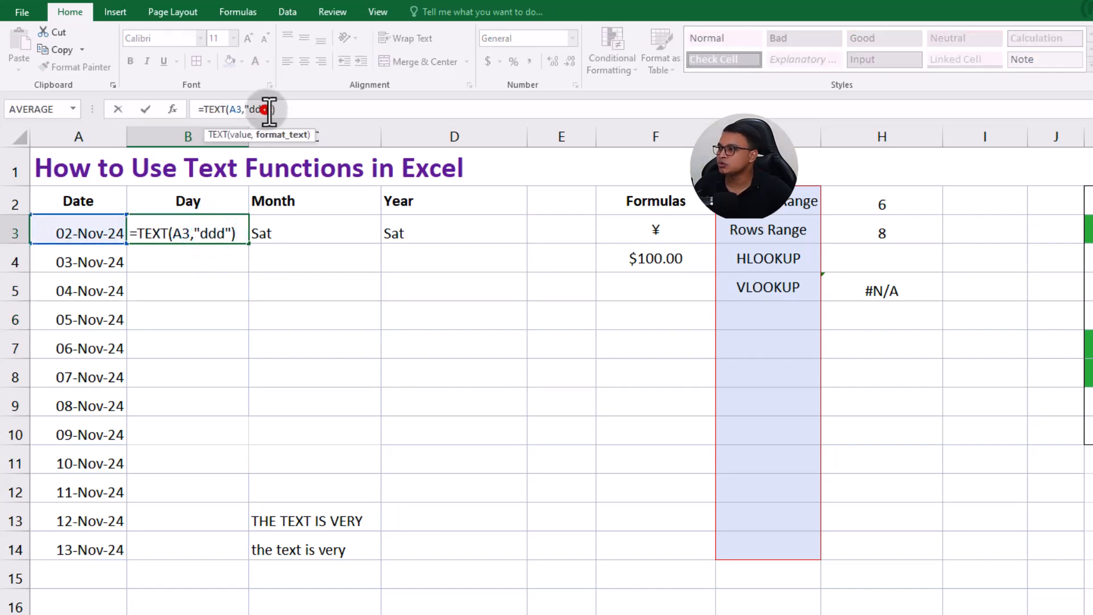
type("d")
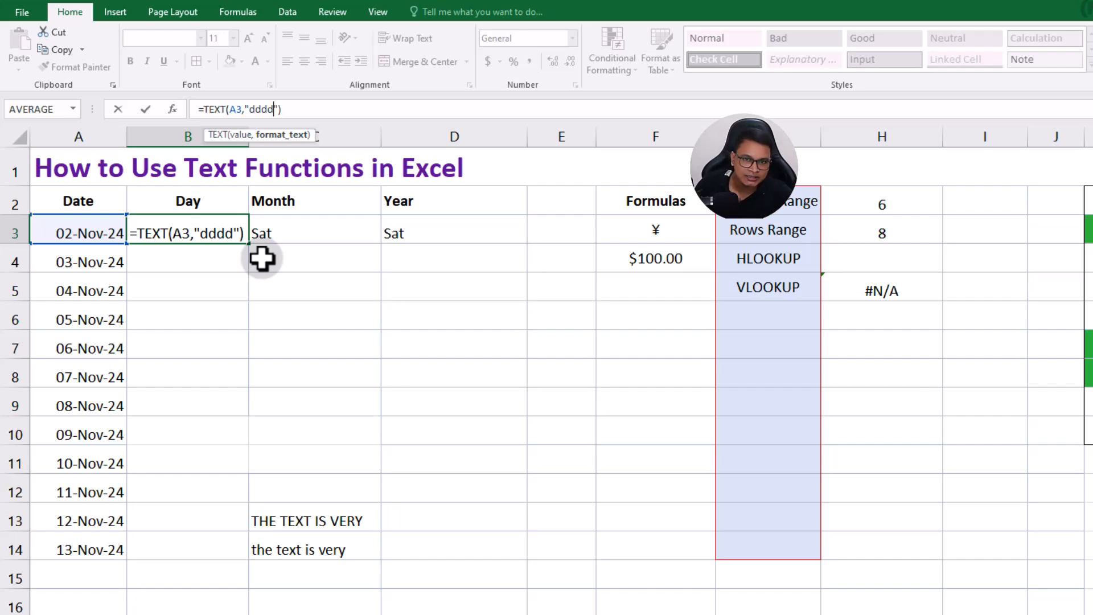
key("Return")
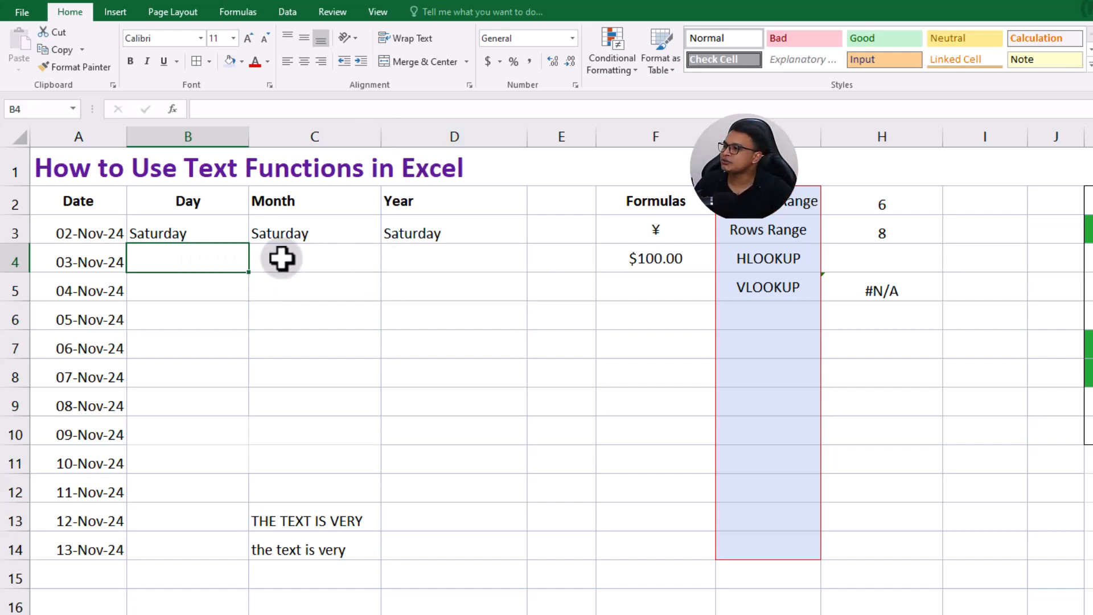
Edit the Month formula in C3 to reference A3 with the format code "mm", giving =TEXT(A3,"mm").
left_click(334, 236)
double_click(334, 236)
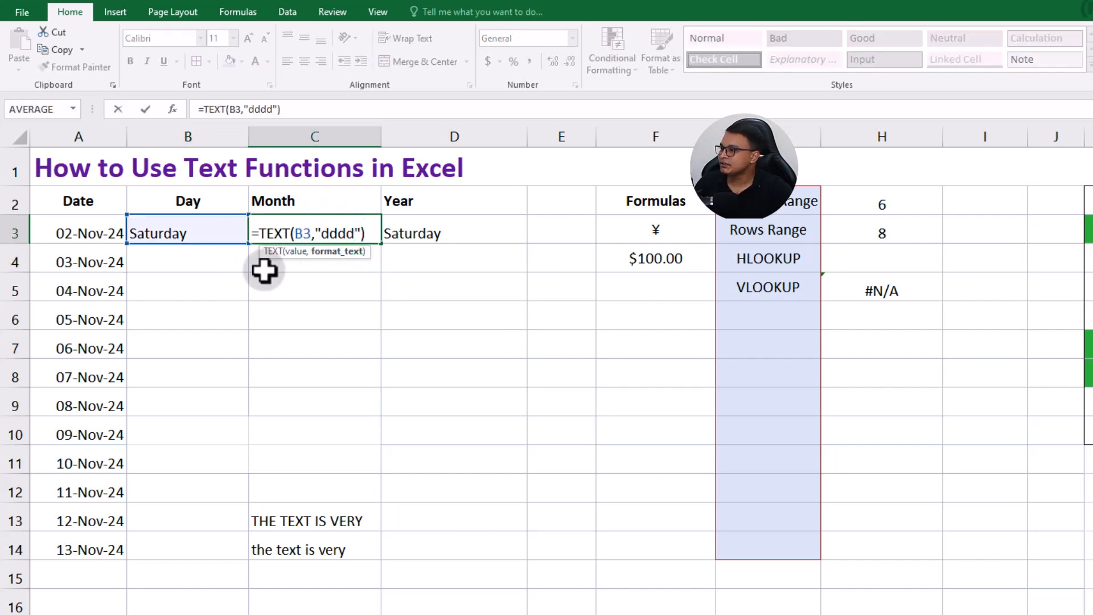
double_click(309, 234)
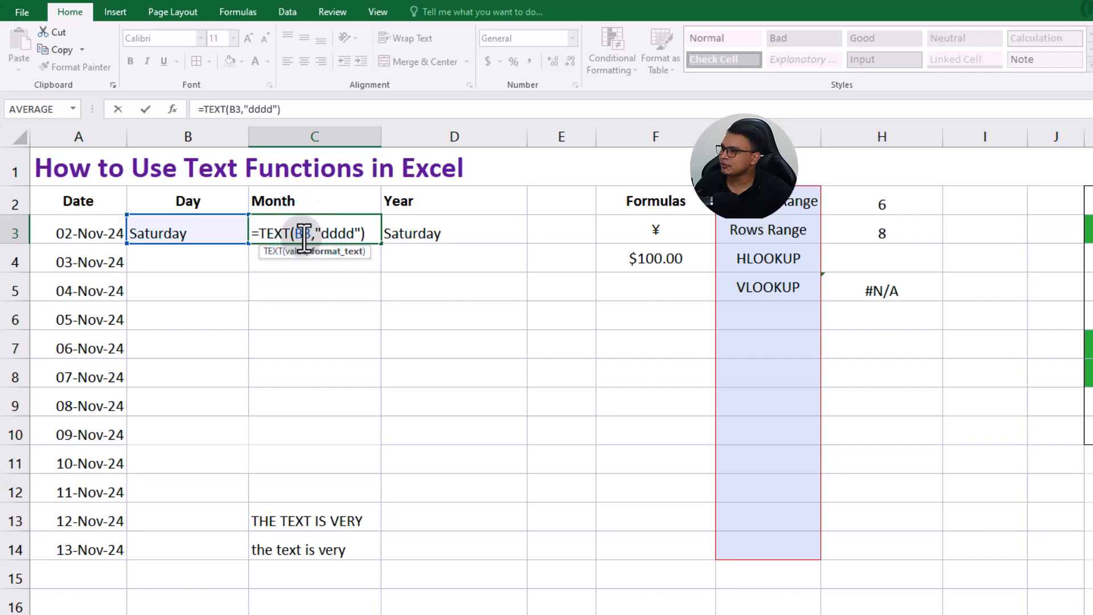
left_click(295, 233)
double_click(301, 234)
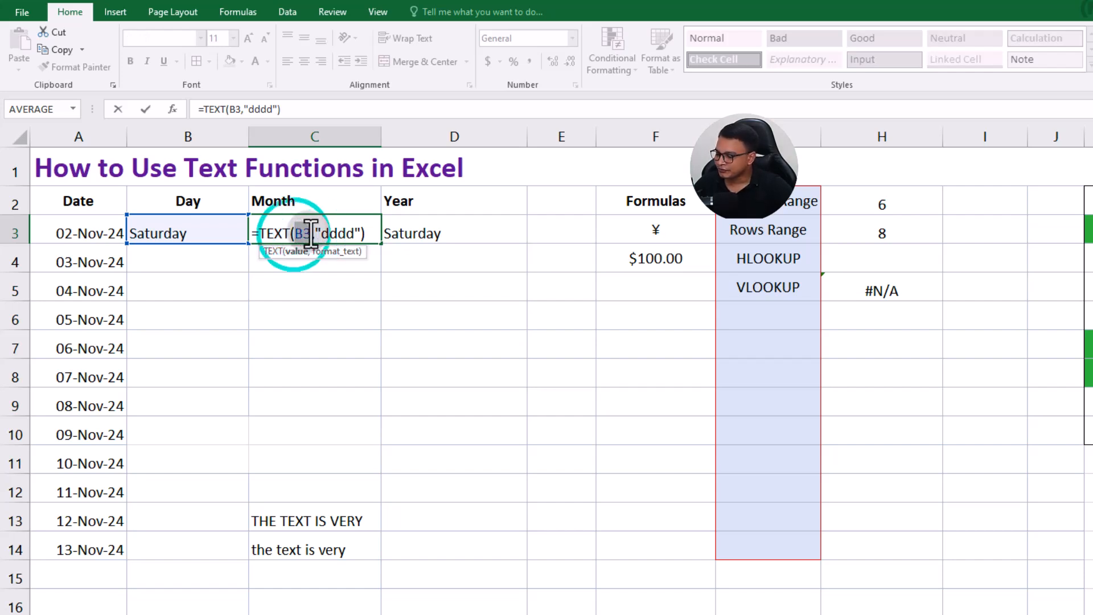
type("A3")
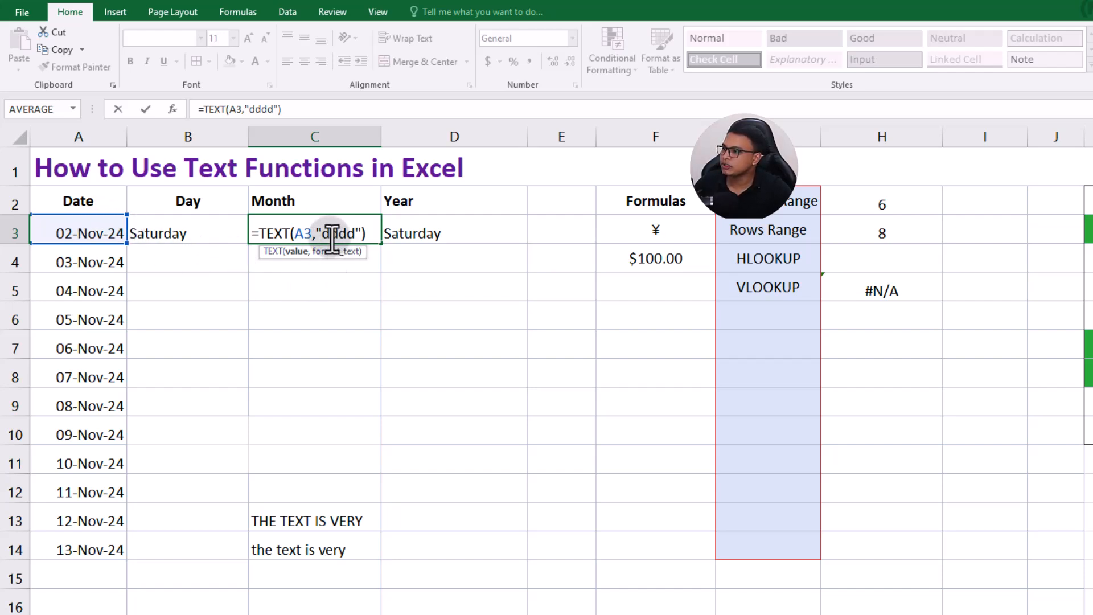
left_click_drag(324, 233, 356, 239)
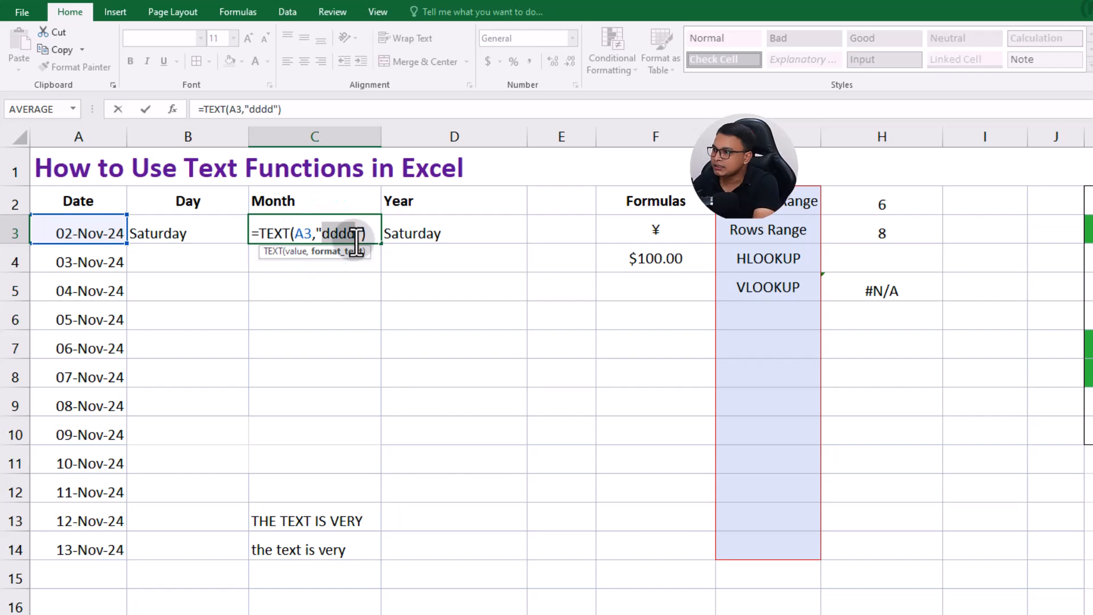
type("mm")
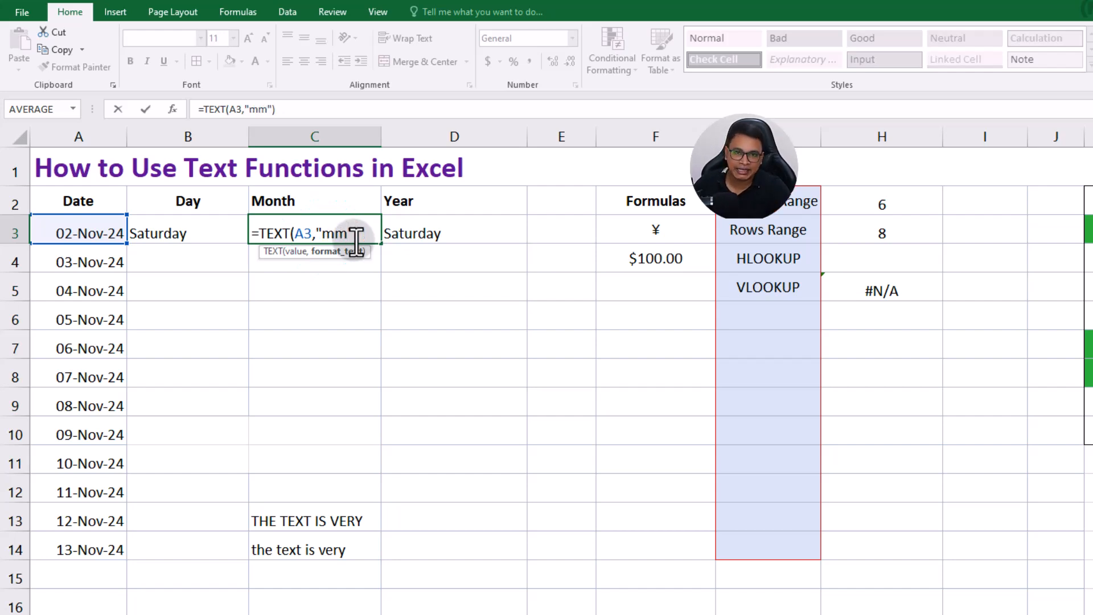
key("Return")
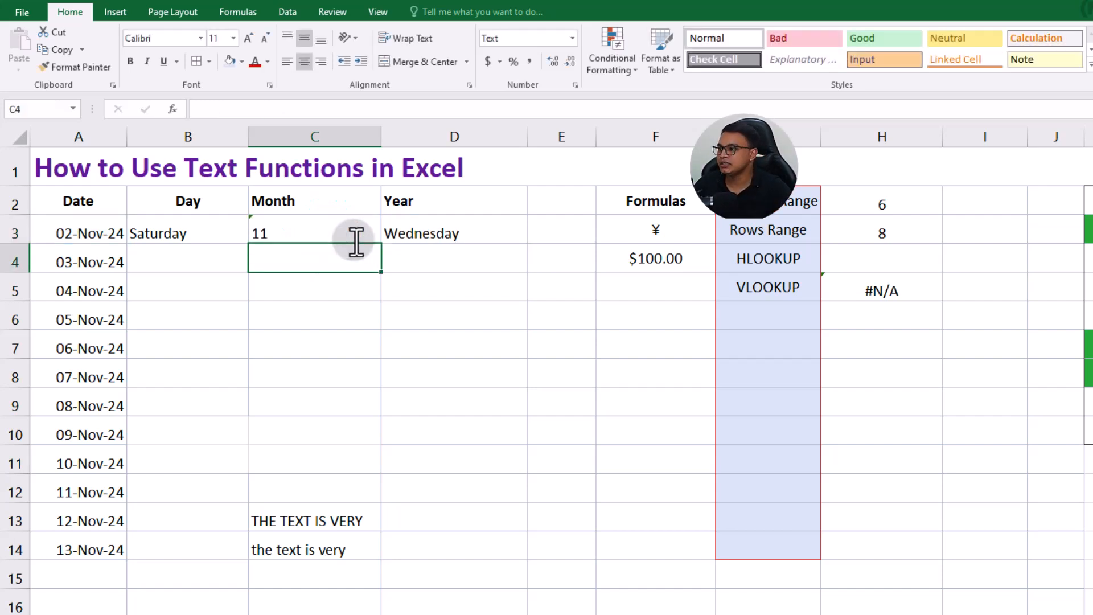
Change the format code in the Month formula in C3 to "mmm".
left_click(289, 231)
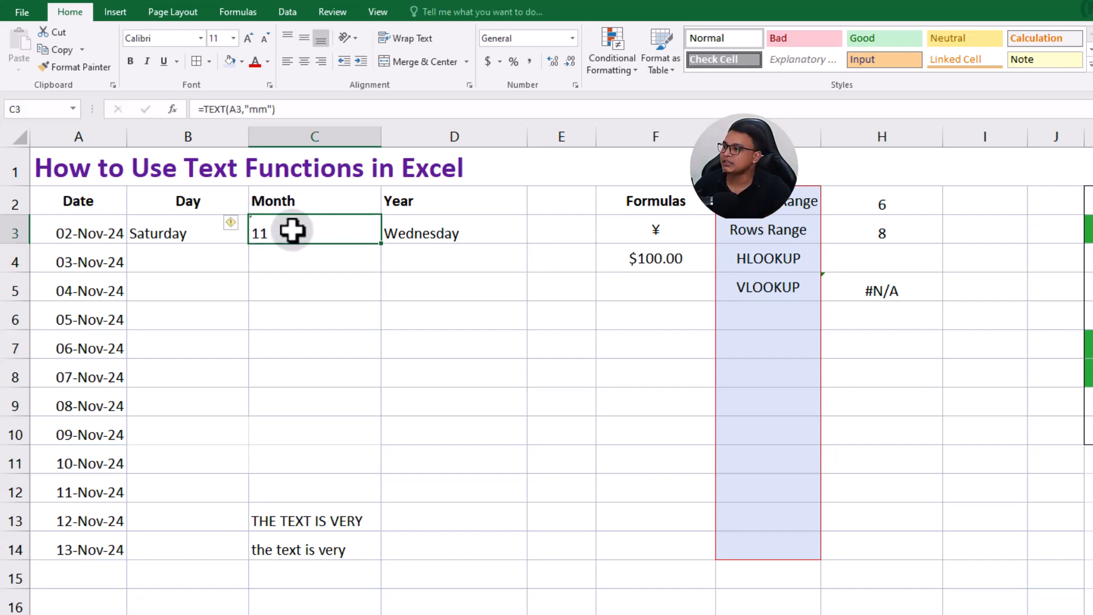
left_click(266, 109)
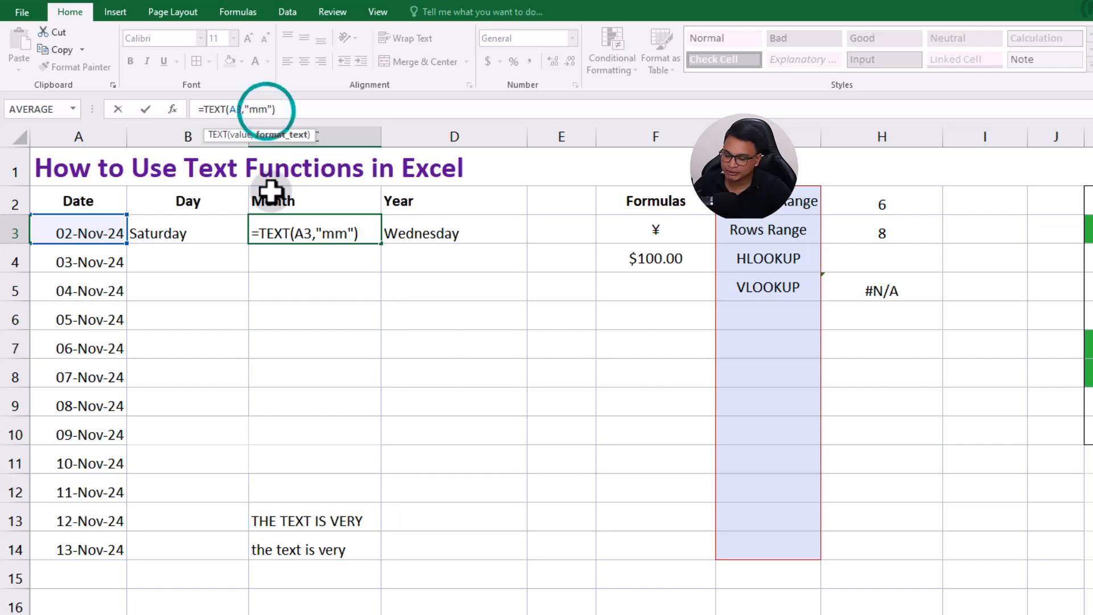
type("m")
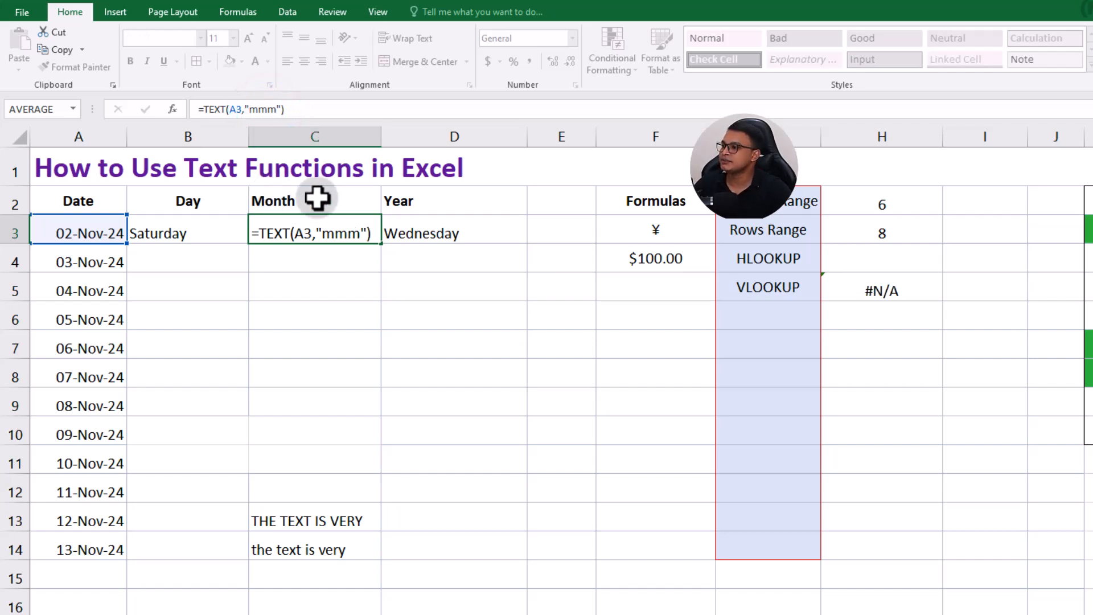
key("Return")
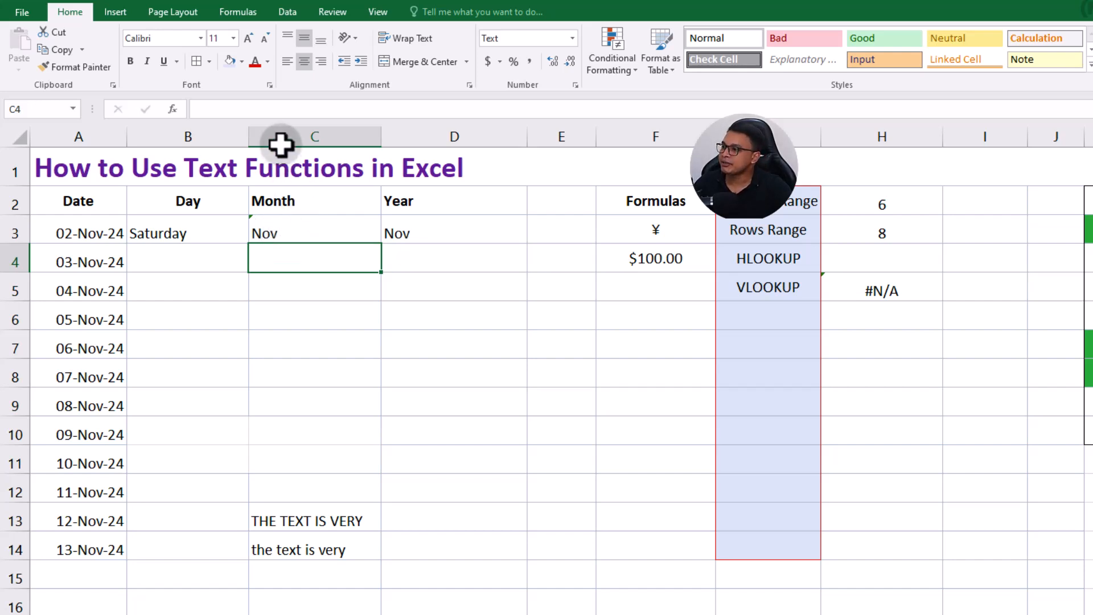
Extend the format code in the Month formula in C3 to "mmmm".
left_click(296, 231)
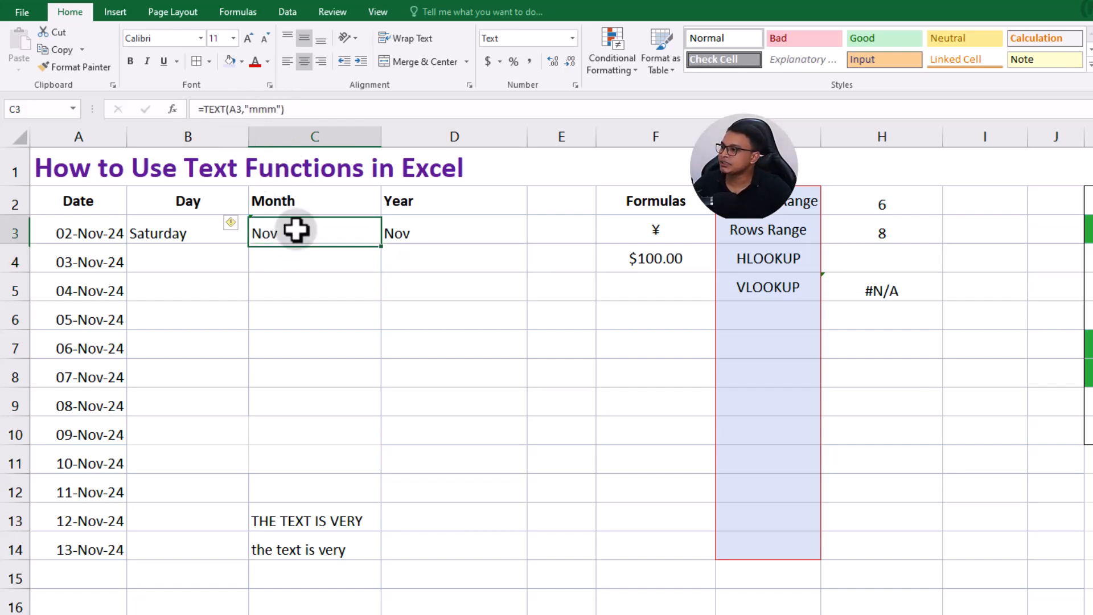
left_click(273, 109)
type("m")
key("Return")
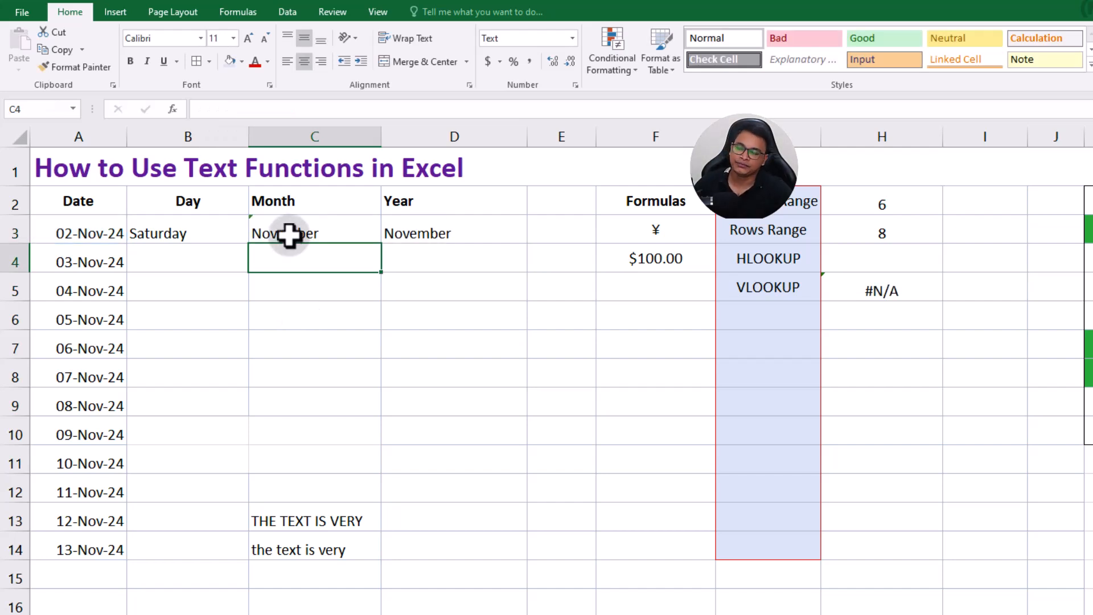
Change the cell reference in the Year formula in D3 to A3.
double_click(459, 238)
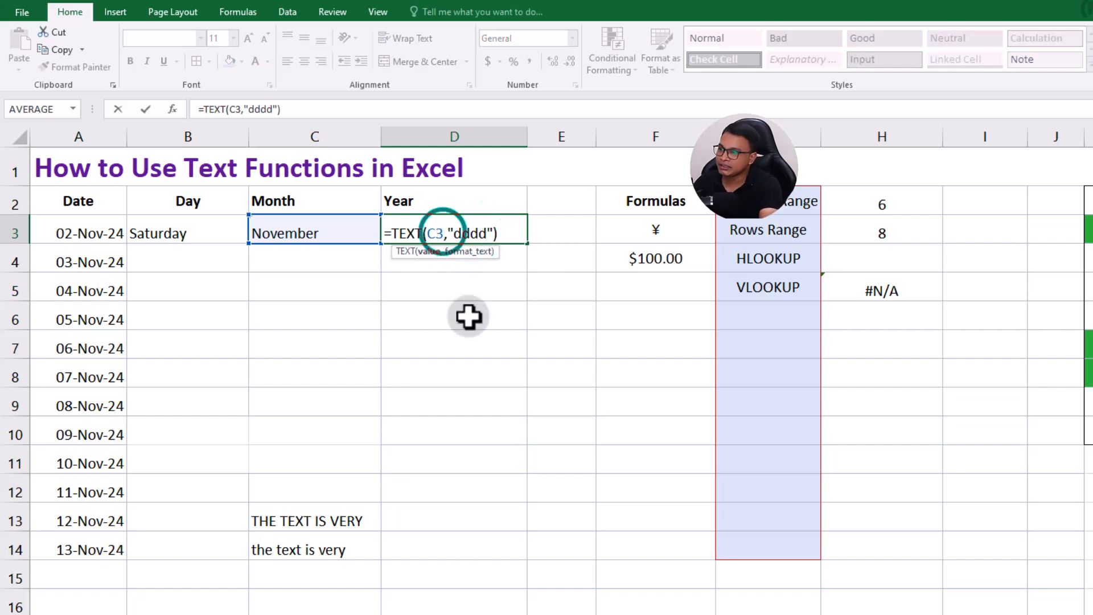
key("BackSpace")
key("BackSpace")
type("A")
key("shift+Return")
left_click(478, 237)
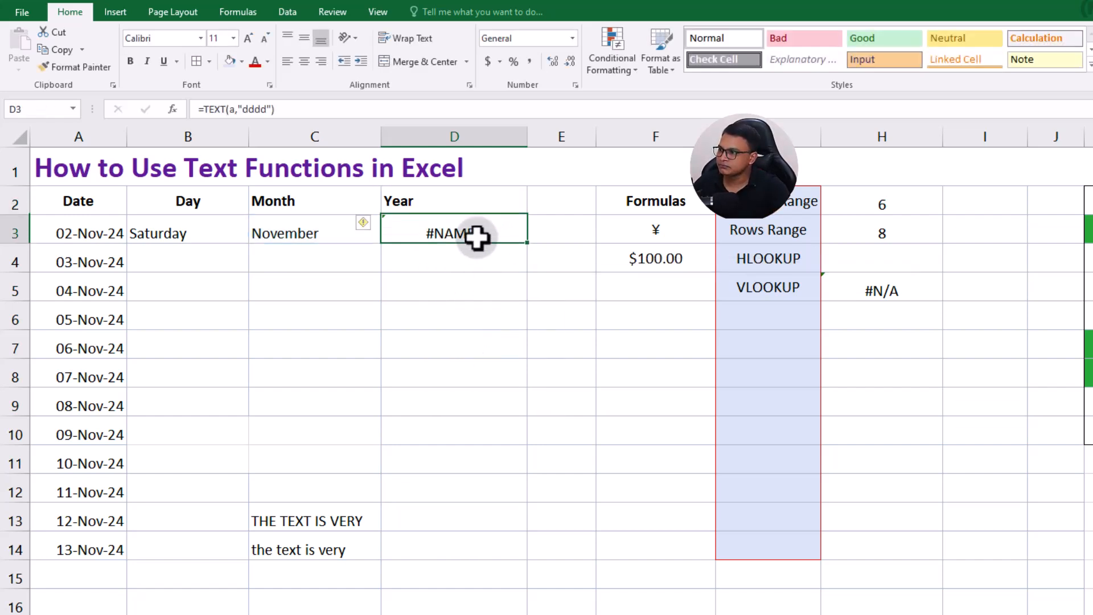
double_click(476, 237)
left_click(431, 233)
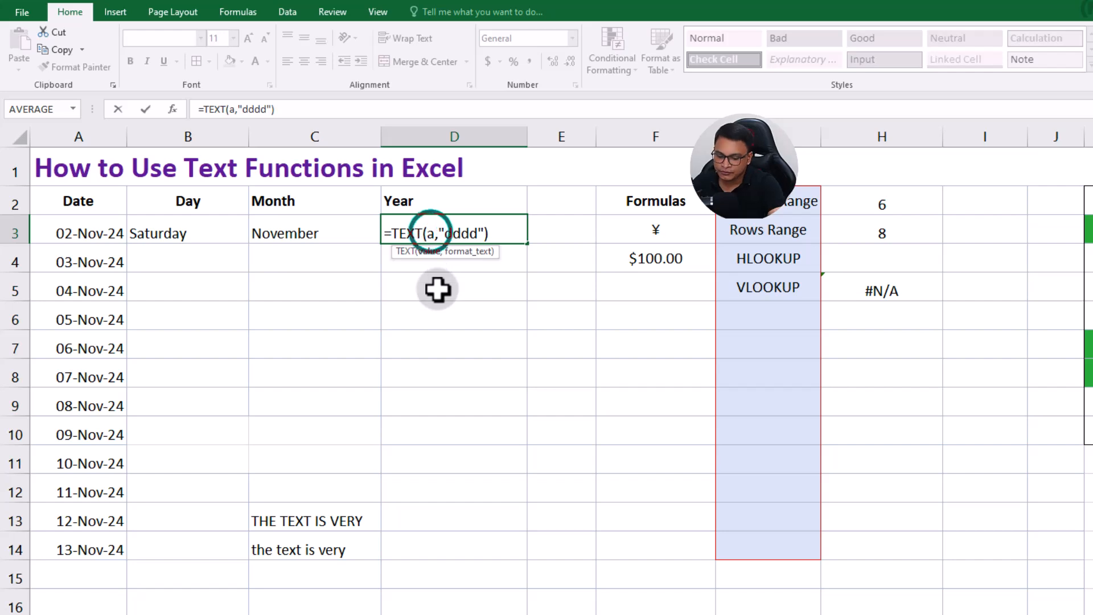
key("Delete")
type("A")
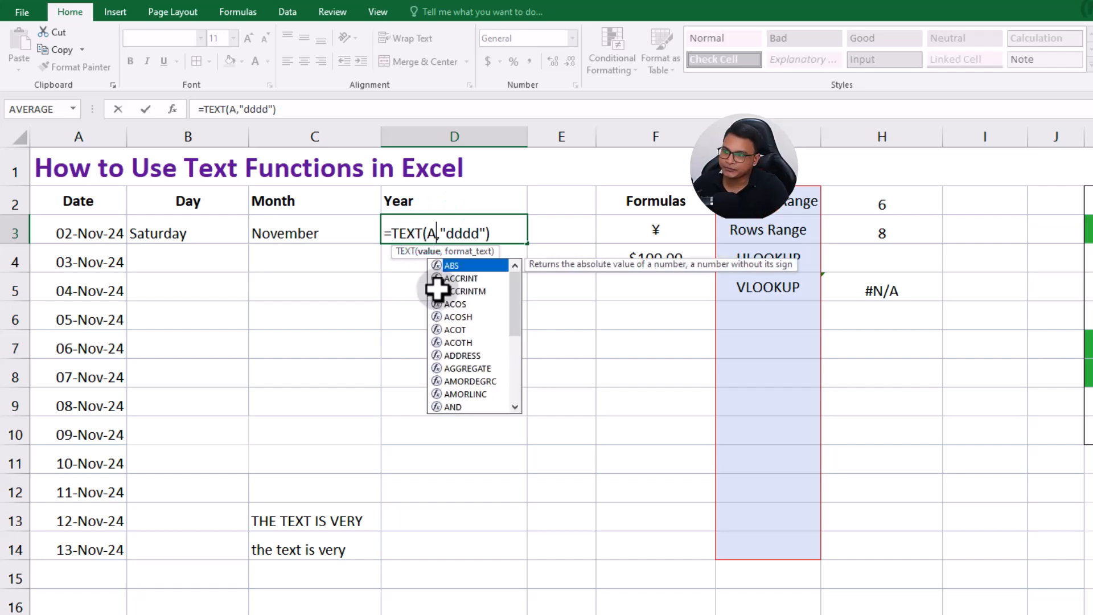
type("3")
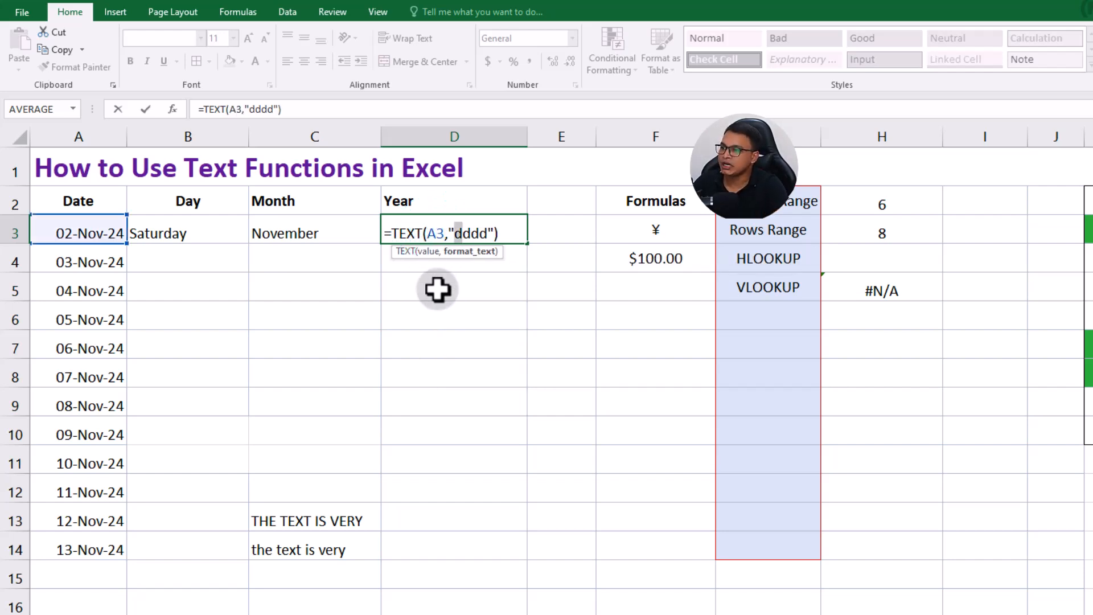
Replace the format code in the Year formula in D3 with "YY", giving =TEXT(A3,"YY").
key("shift+Right")
key("shift+Right")
key("shift+Right")
type("YY")
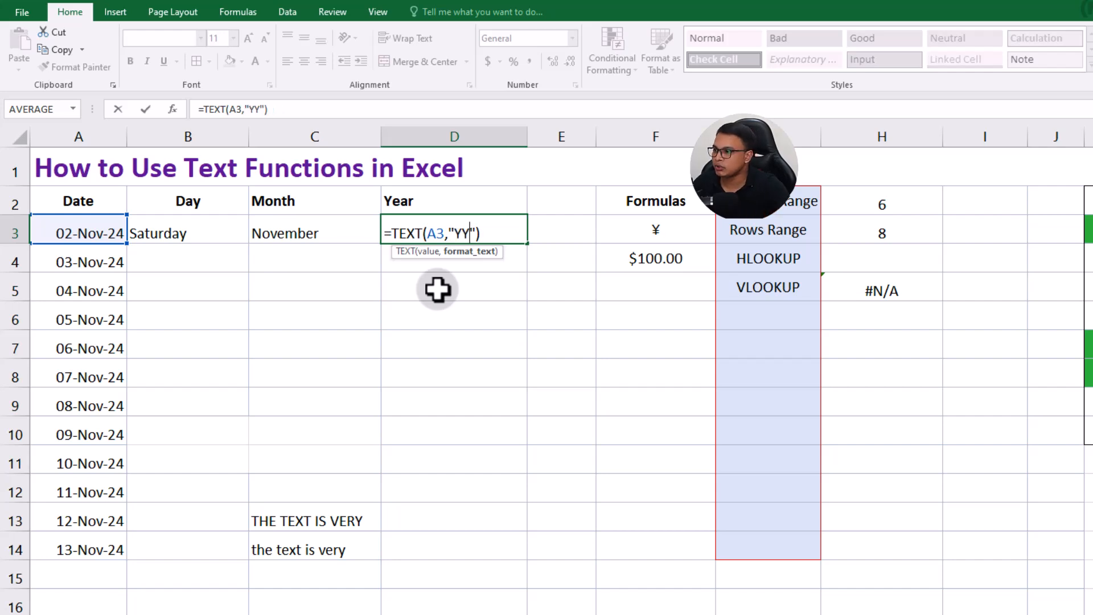
left_click(474, 320)
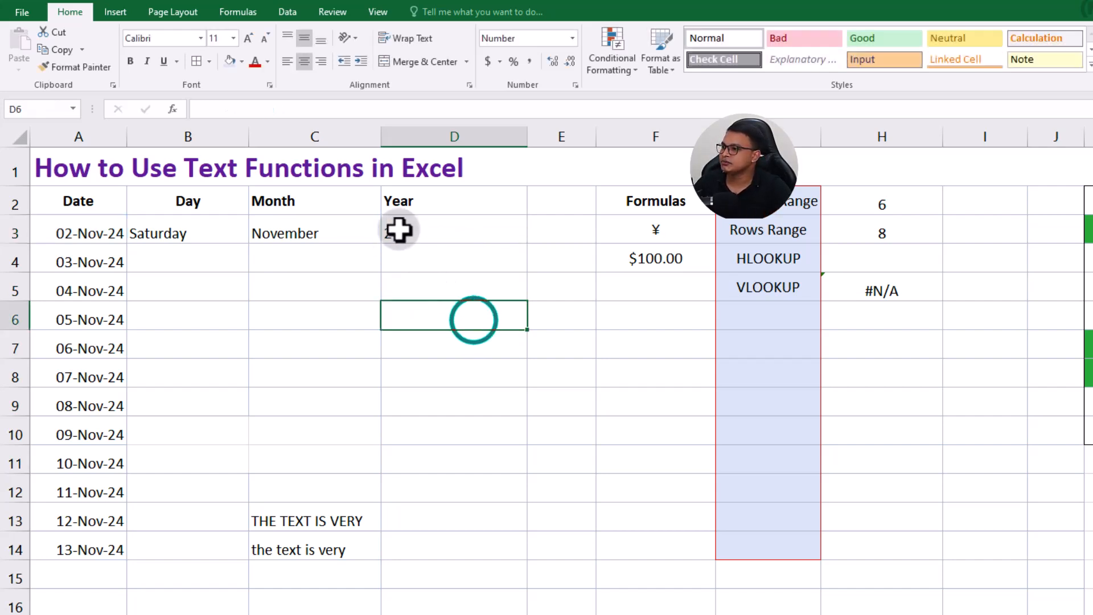
Extend the format code in the Year formula in D3 to four letters, "YyyY".
left_click(445, 233)
double_click(446, 233)
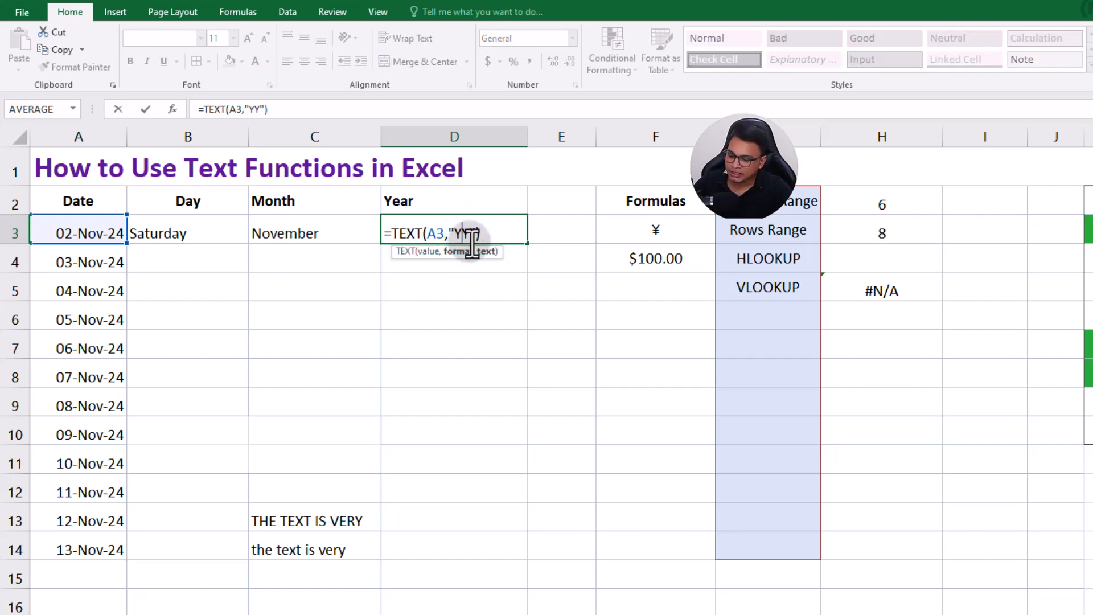
type("yy")
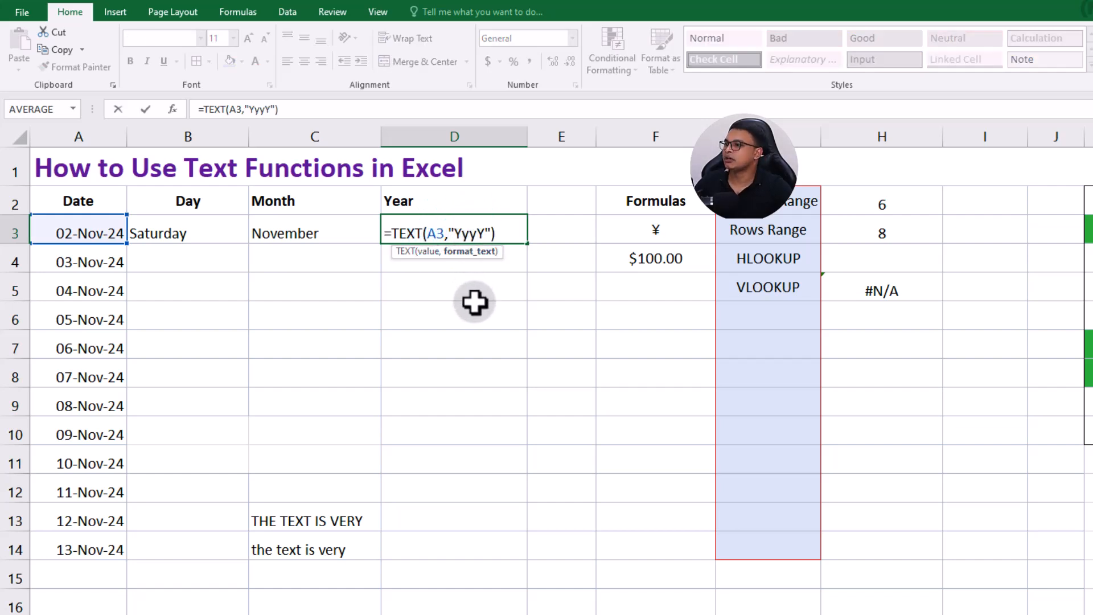
left_click(476, 303)
left_click(437, 234)
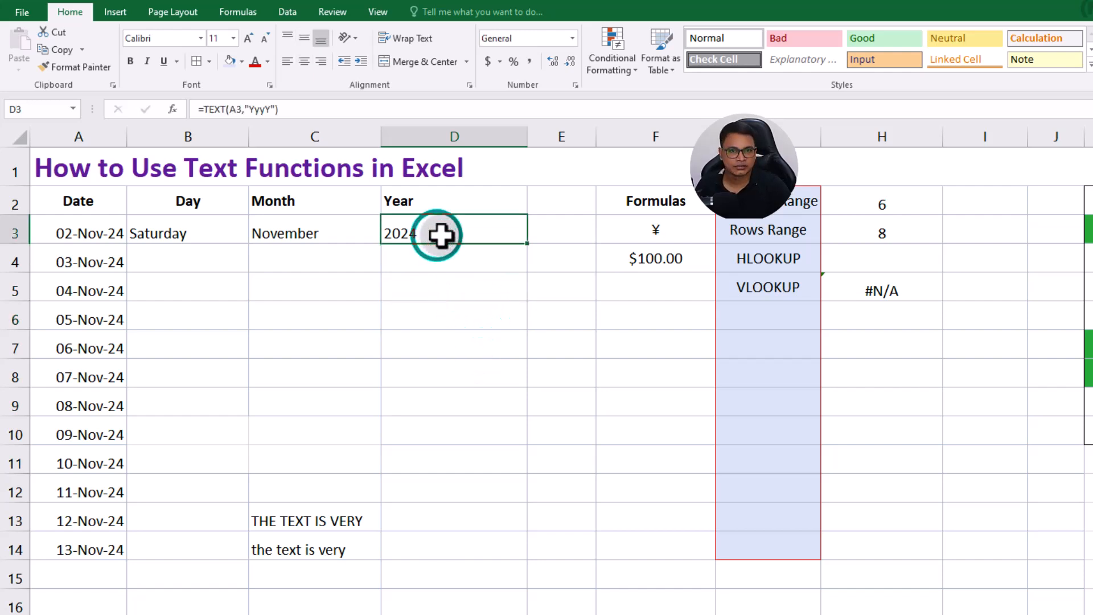
left_click(459, 311)
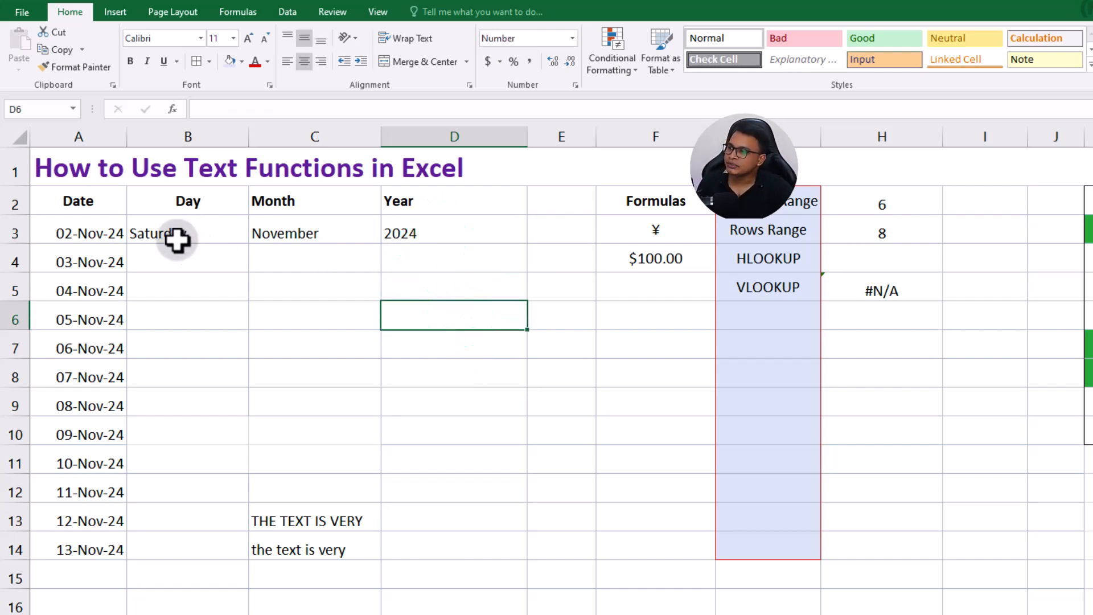
Fill the Day, Month and Year formulas in B3:D3 down to row 11.
left_click_drag(171, 234, 432, 247)
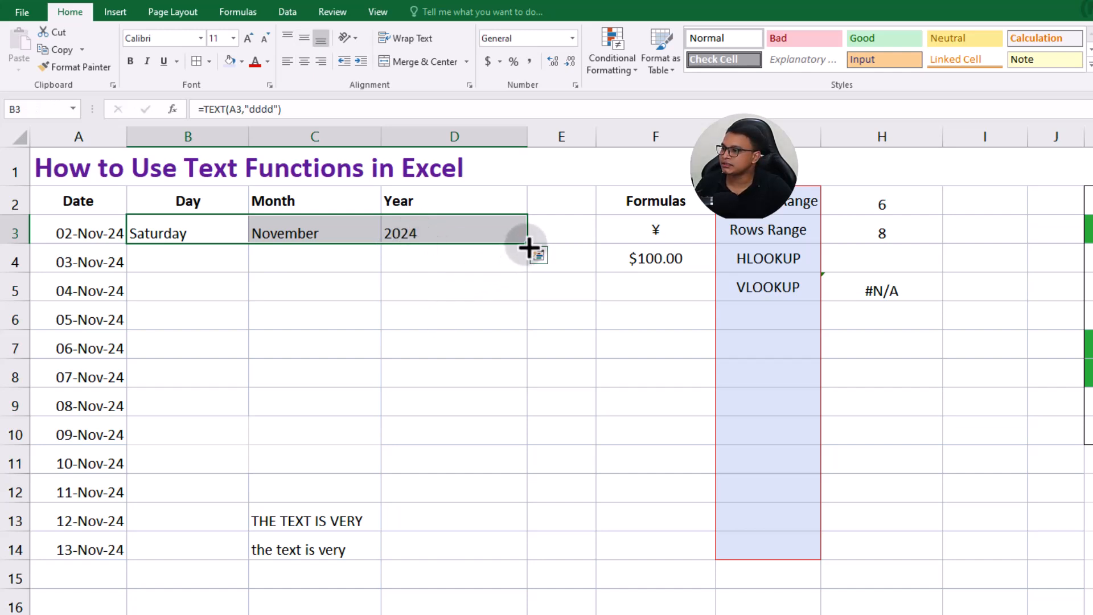
left_click_drag(527, 244, 511, 480)
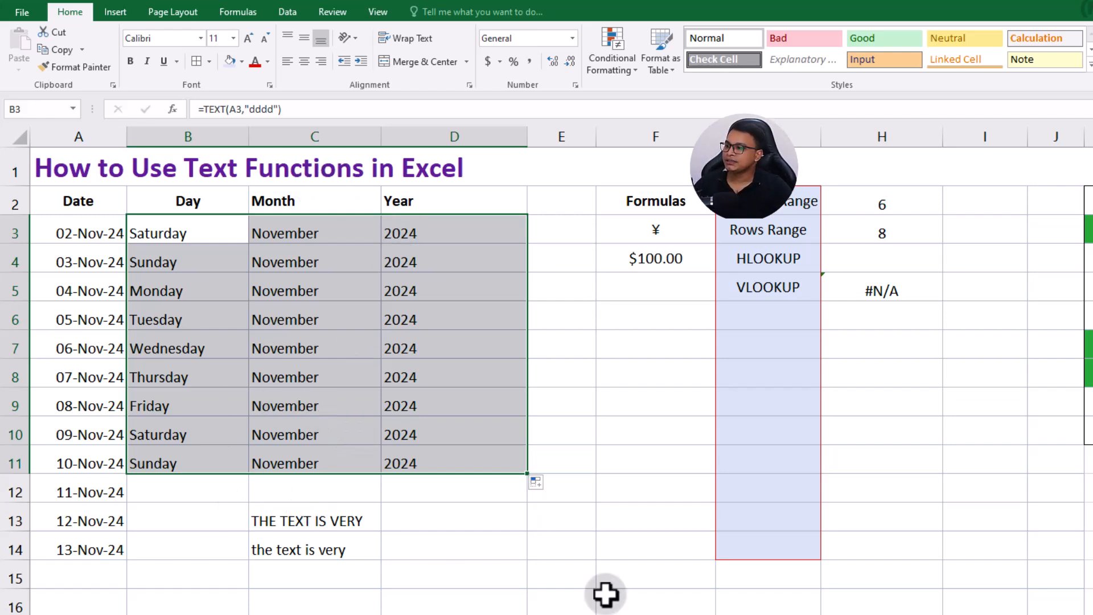
left_click(455, 516)
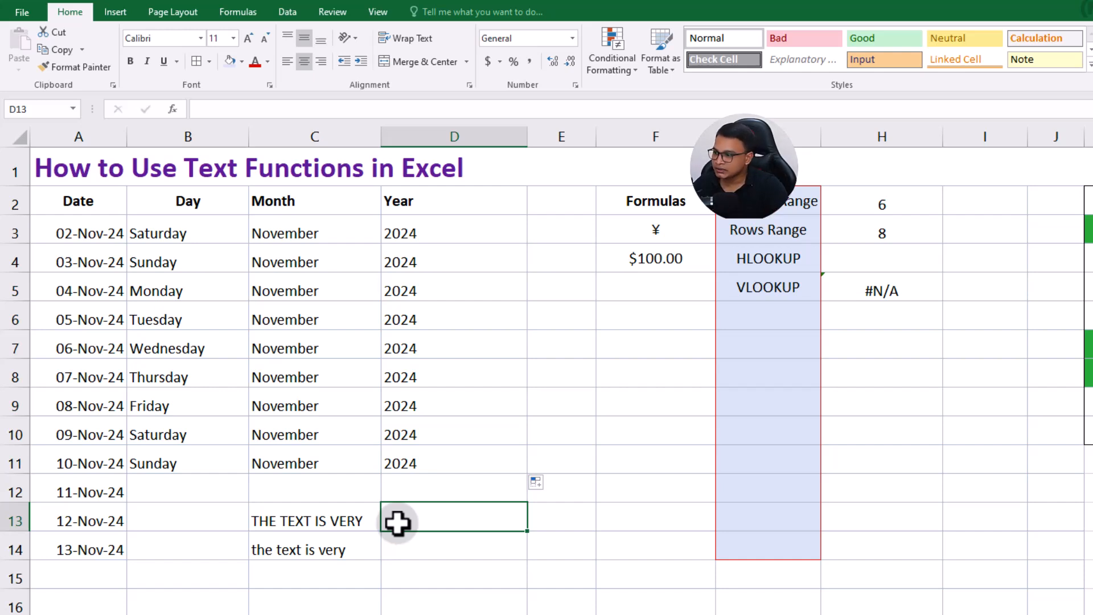
Enter =lower(C13) in D13 to convert the text in C13 to lowercase.
left_click(345, 518)
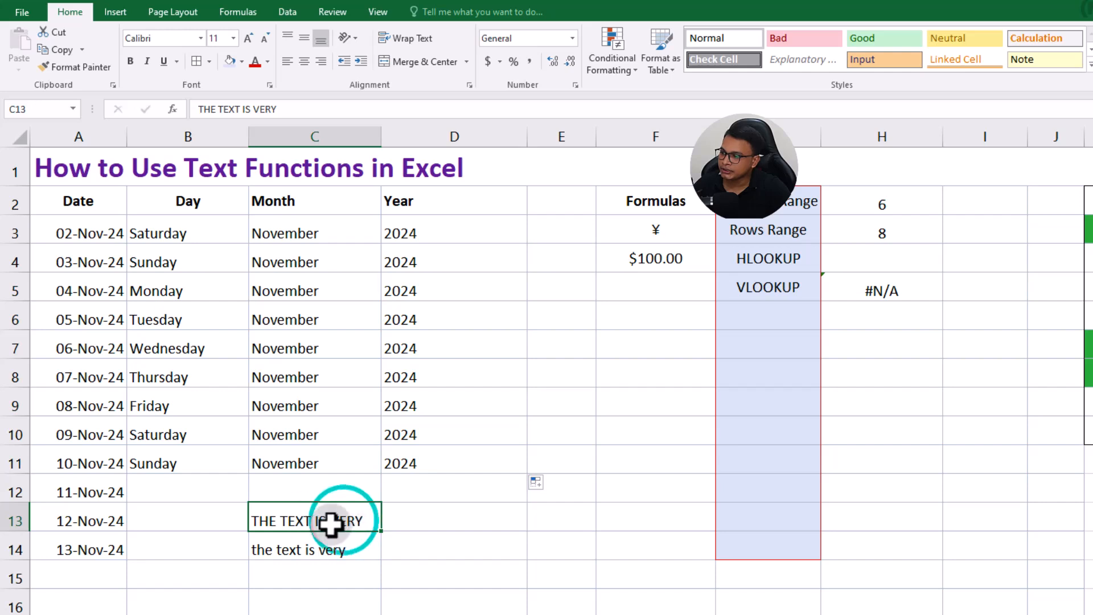
left_click(424, 521)
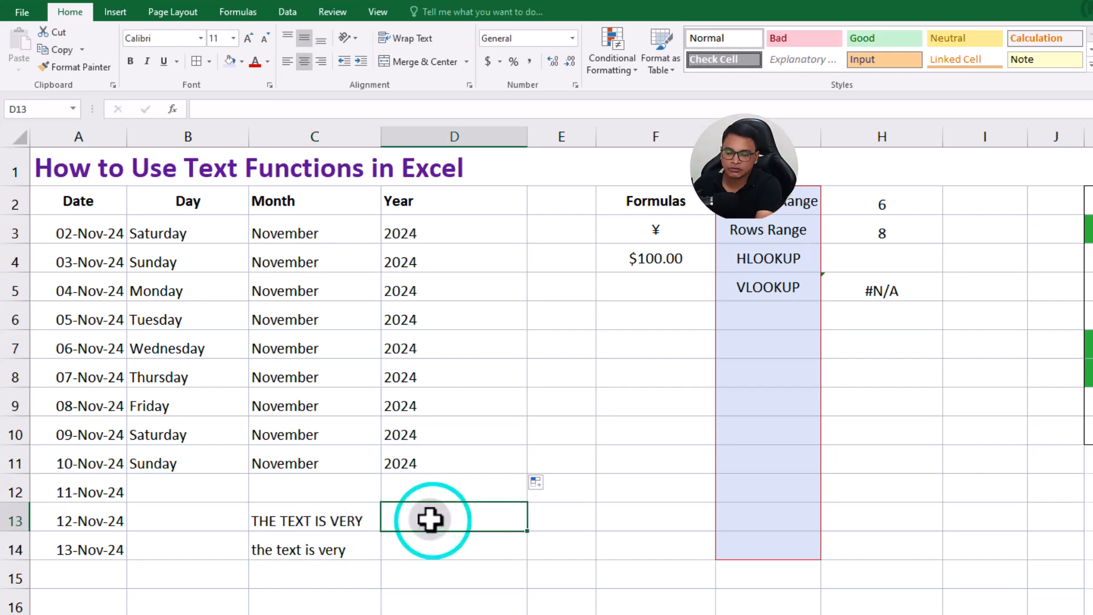
type("=lower")
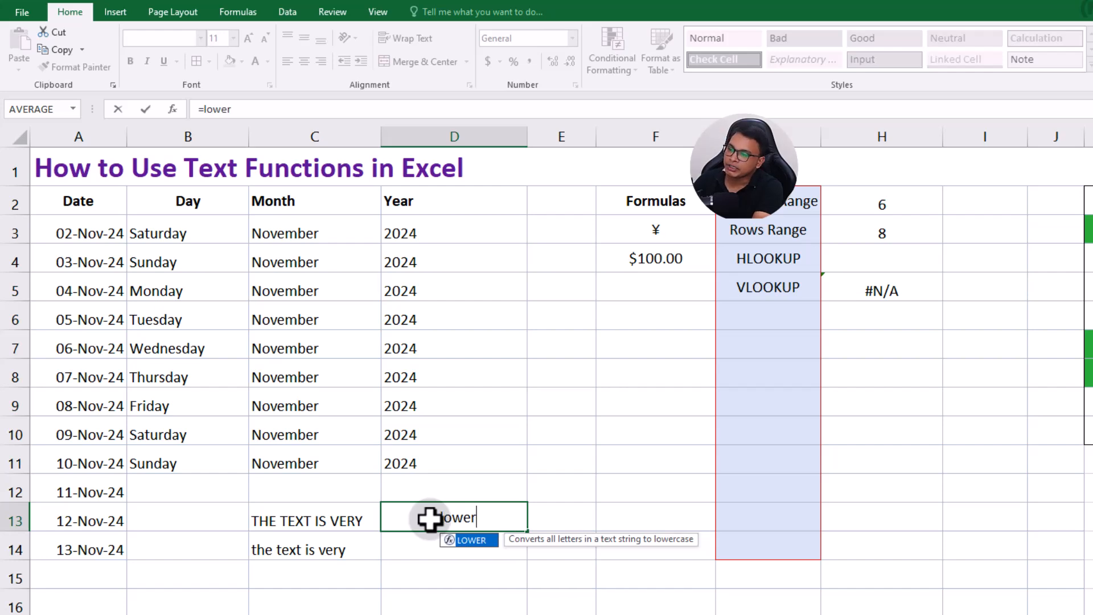
type("(")
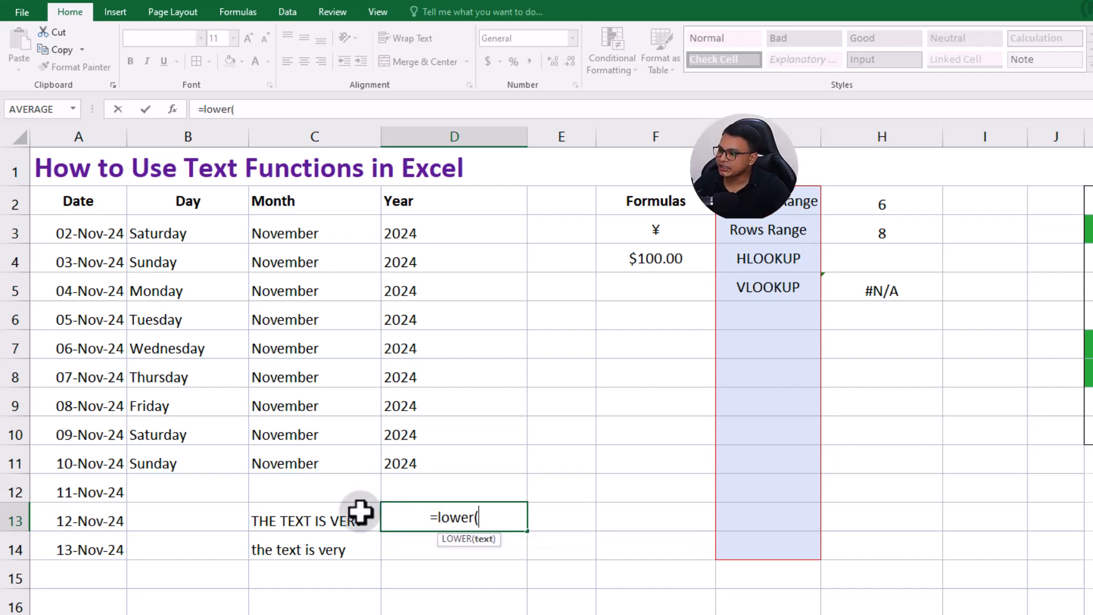
left_click(313, 519)
type(")")
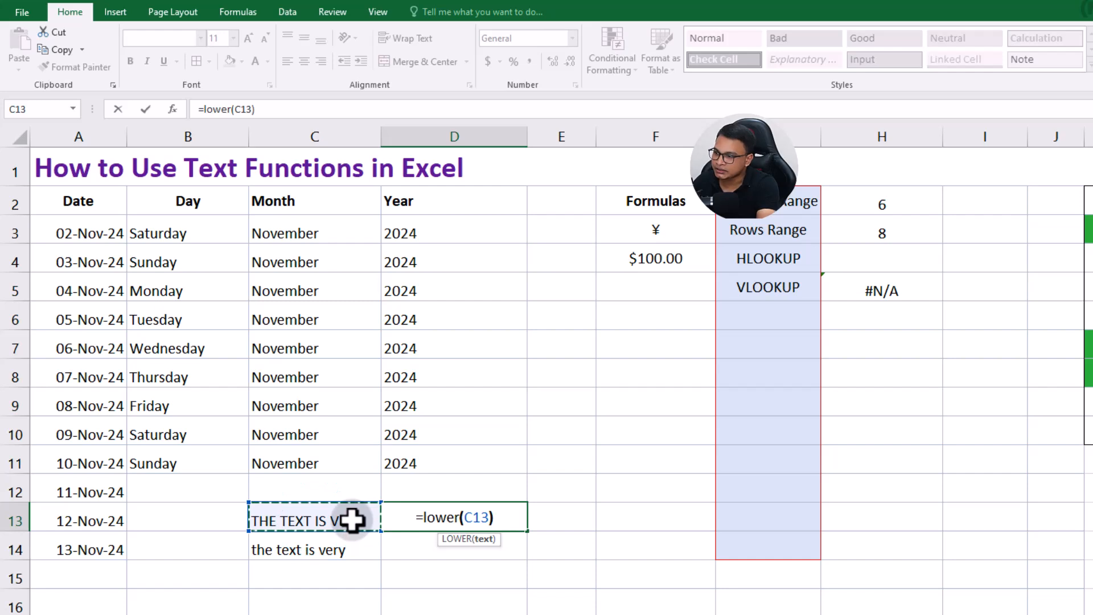
key("Return")
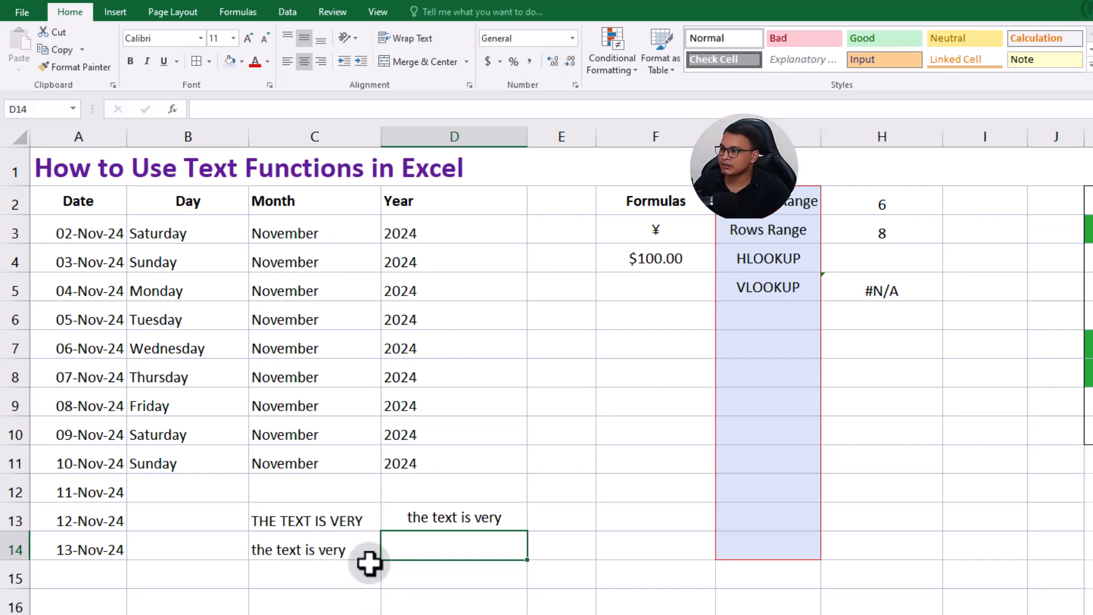
Enter =upper(C14) in D14 to convert the text in C14 to uppercase.
type("=")
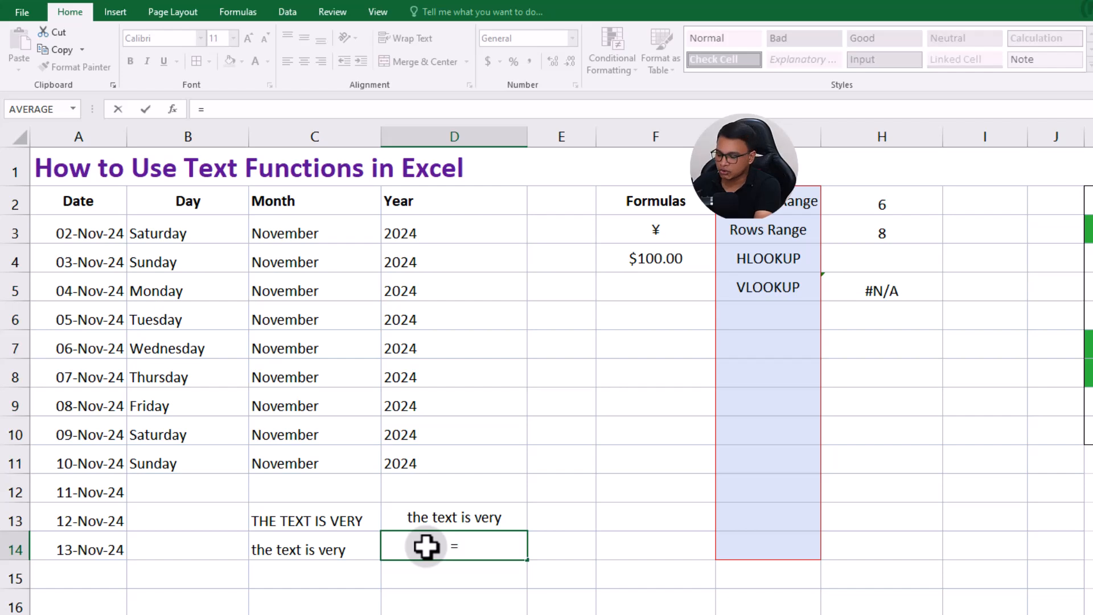
type("upper")
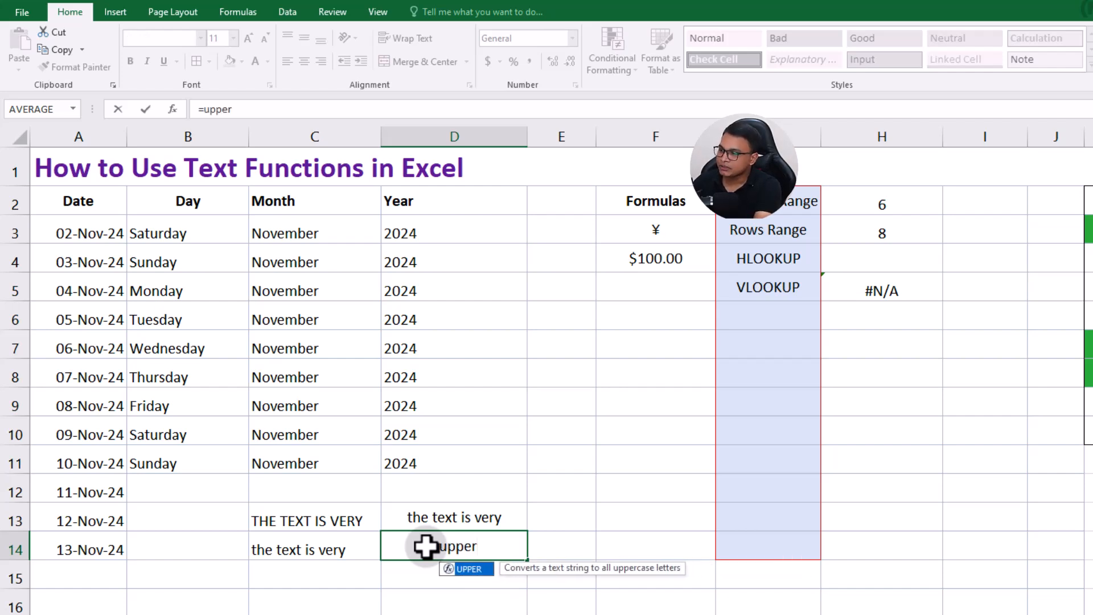
type("(")
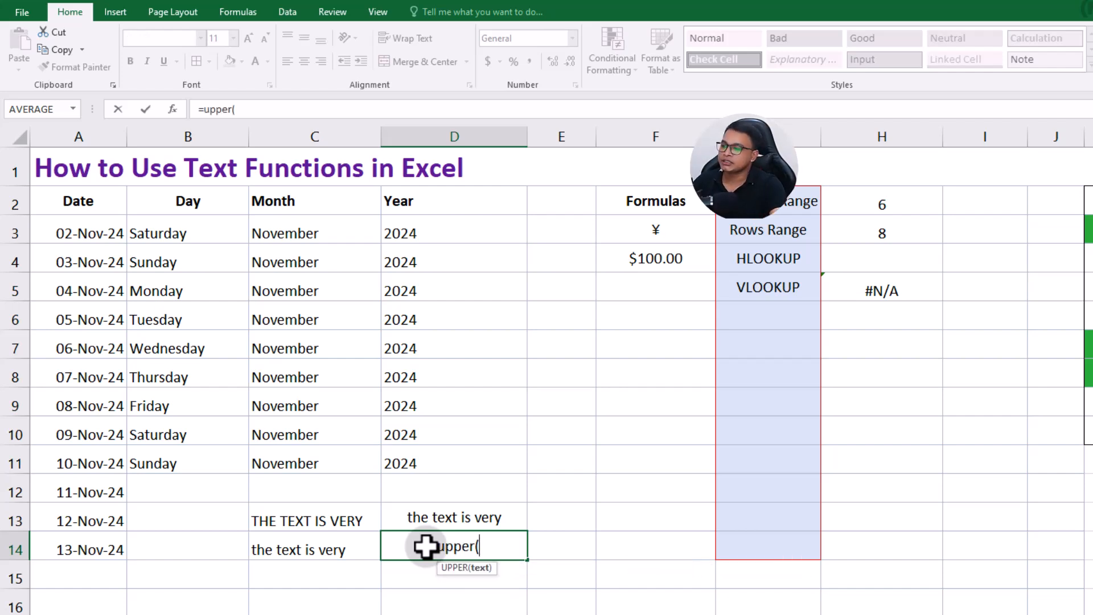
left_click(353, 549)
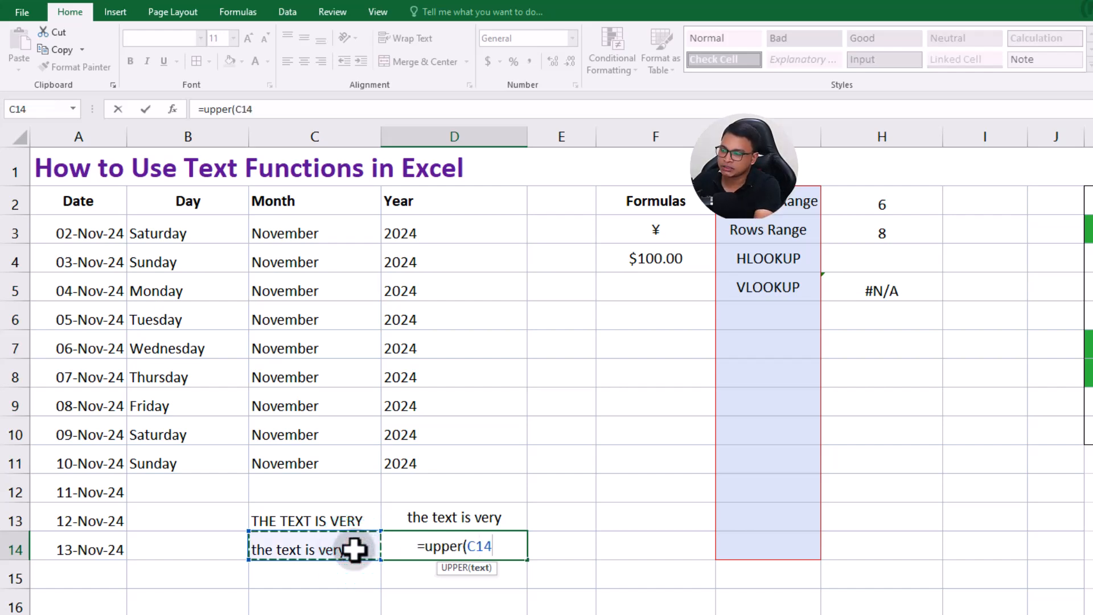
type(")")
key("Return")
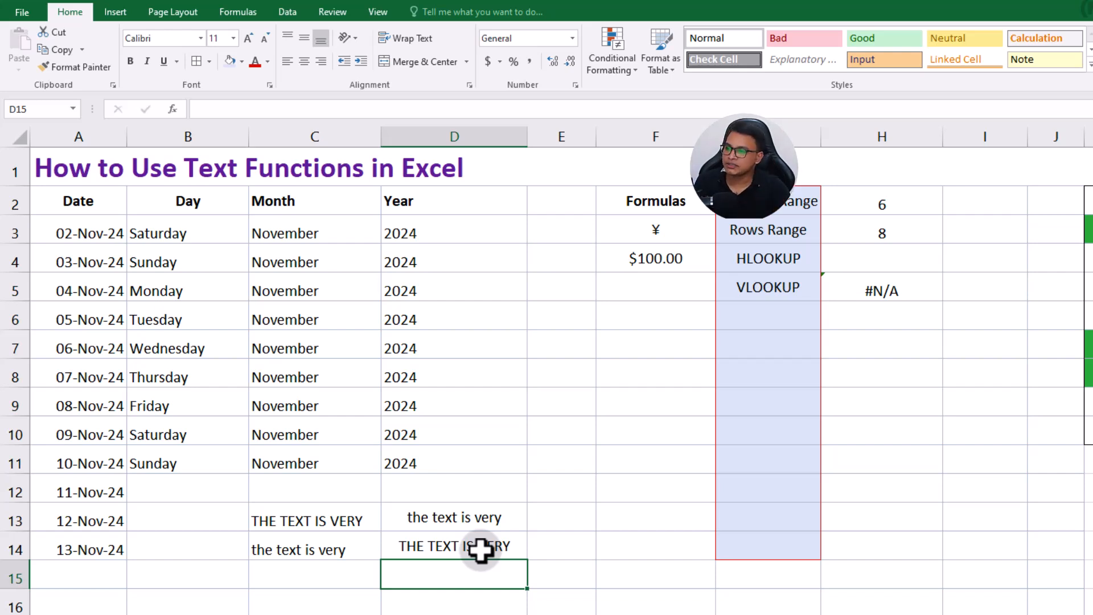
Examine the CHAR formula and its code number in F3 without changing it.
double_click(674, 240)
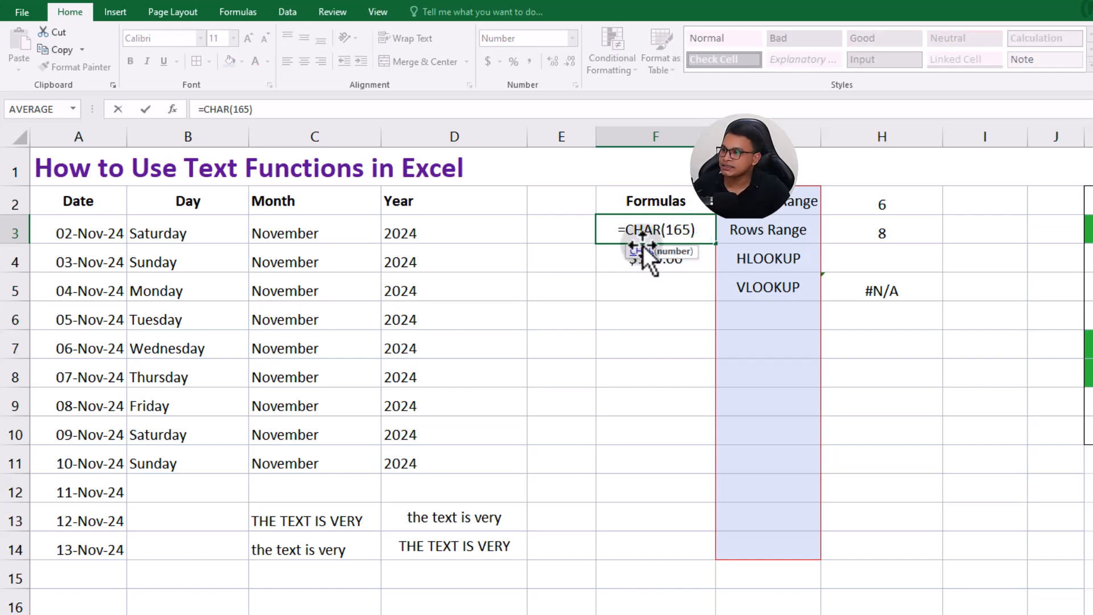
left_click(688, 230)
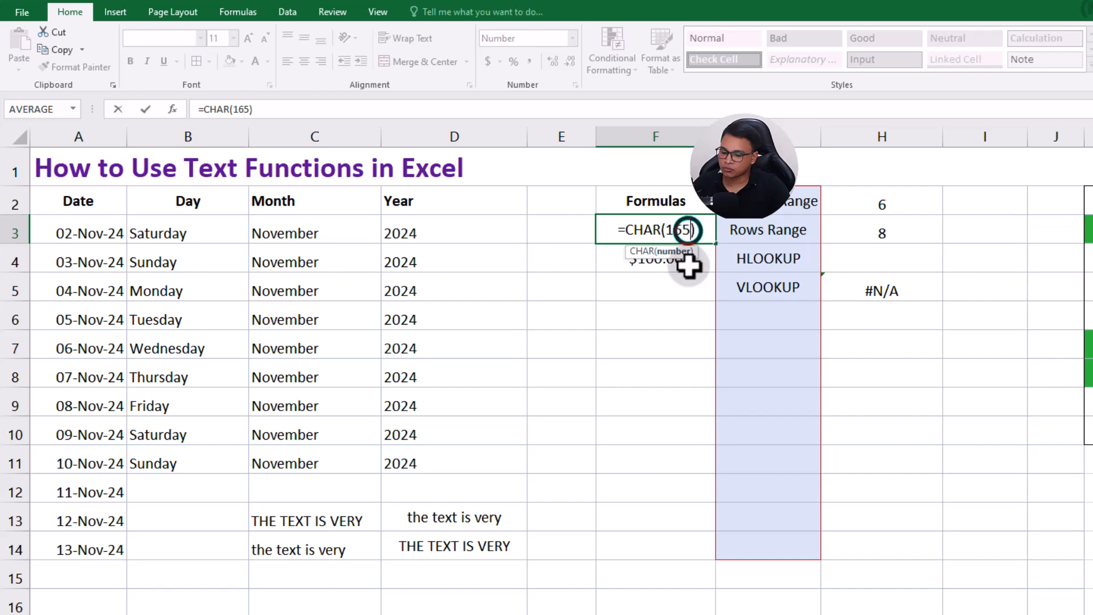
left_click(671, 230)
key("Return")
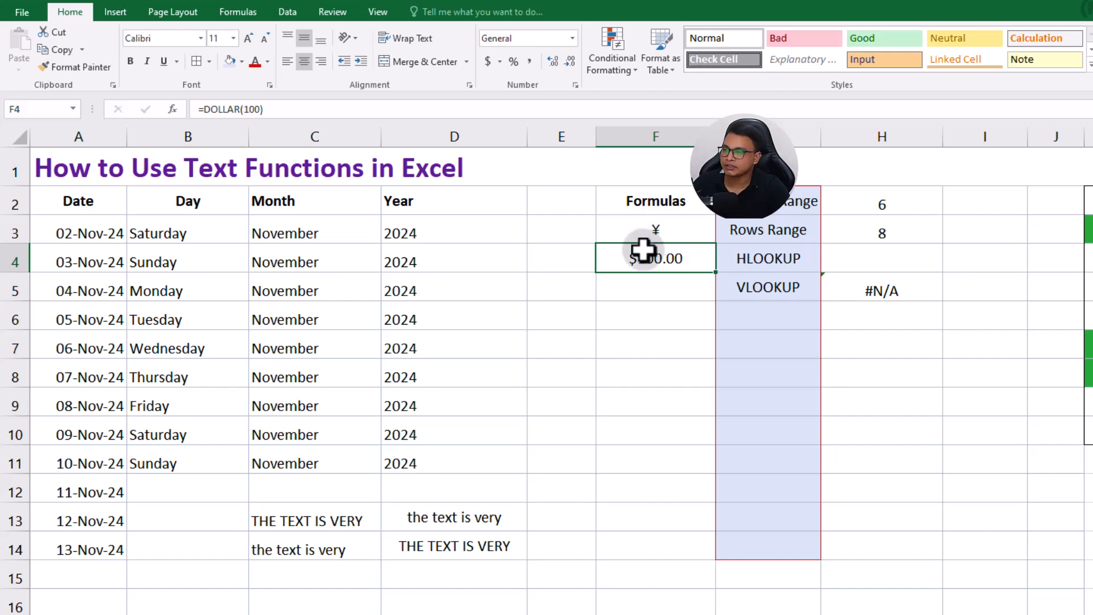
Enter =char(166) in F6 to return the character for code 166.
left_click(632, 292)
left_click(633, 323)
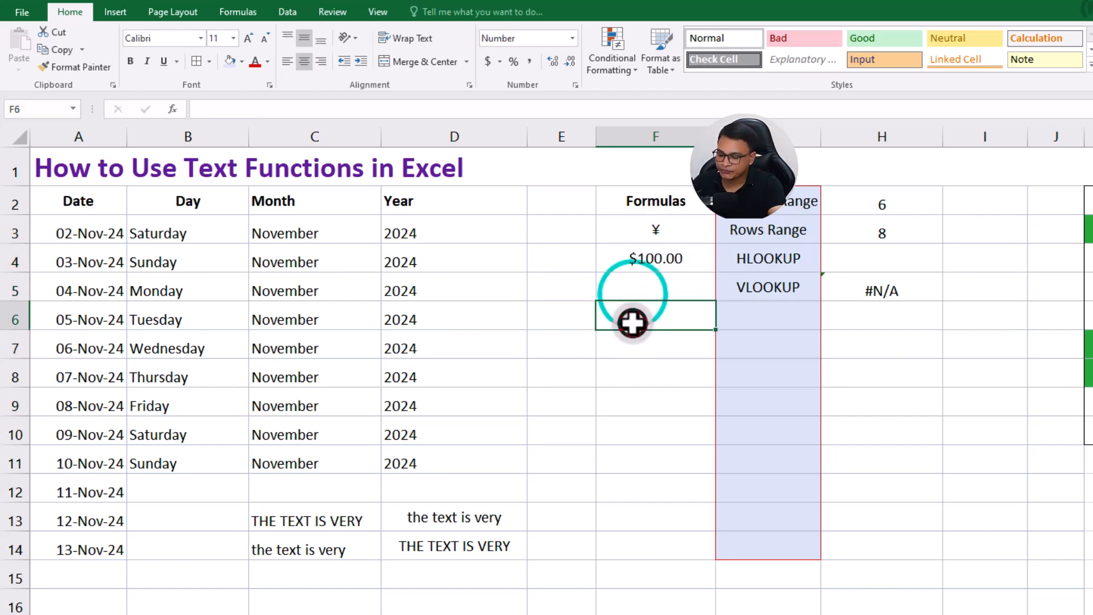
type("=cha")
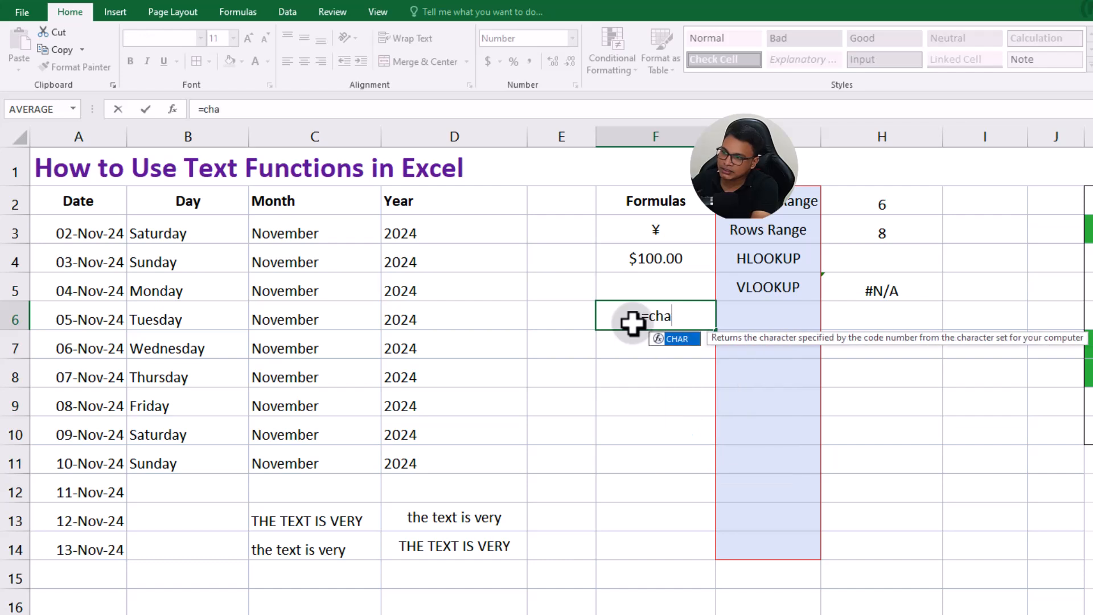
type("r(165")
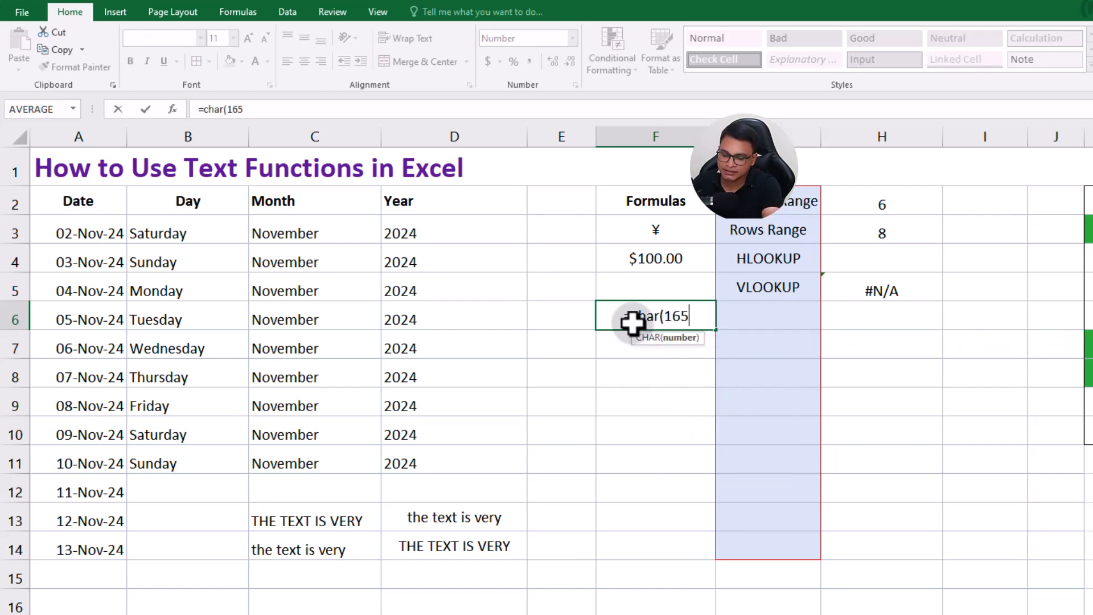
key("BackSpace")
type("6")
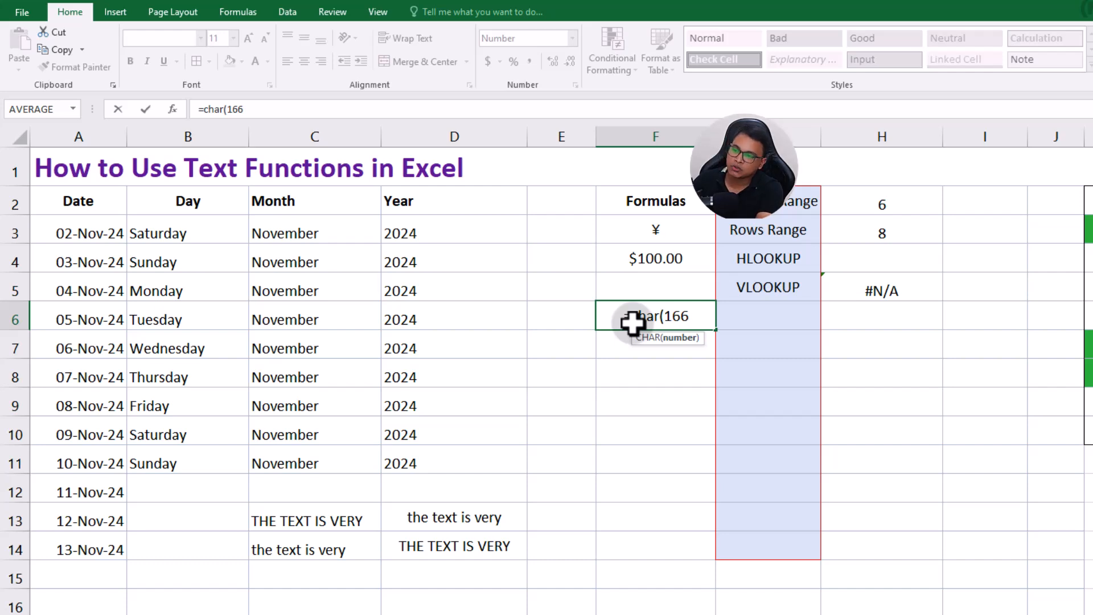
type(")")
key("Return")
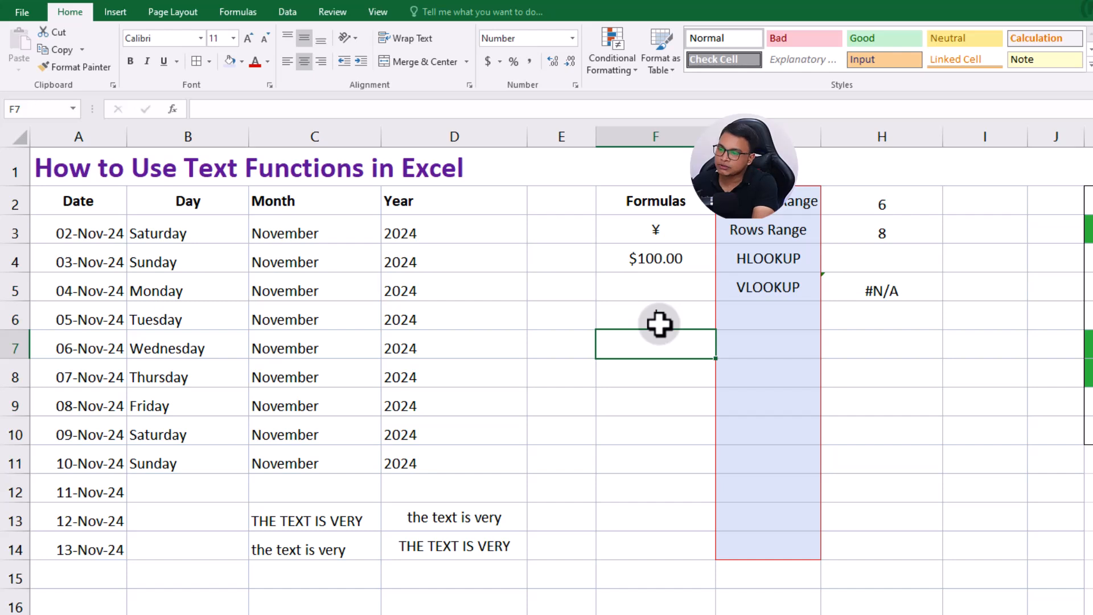
Enter =char(167) in F7 to return the character for code 167.
type("=char(")
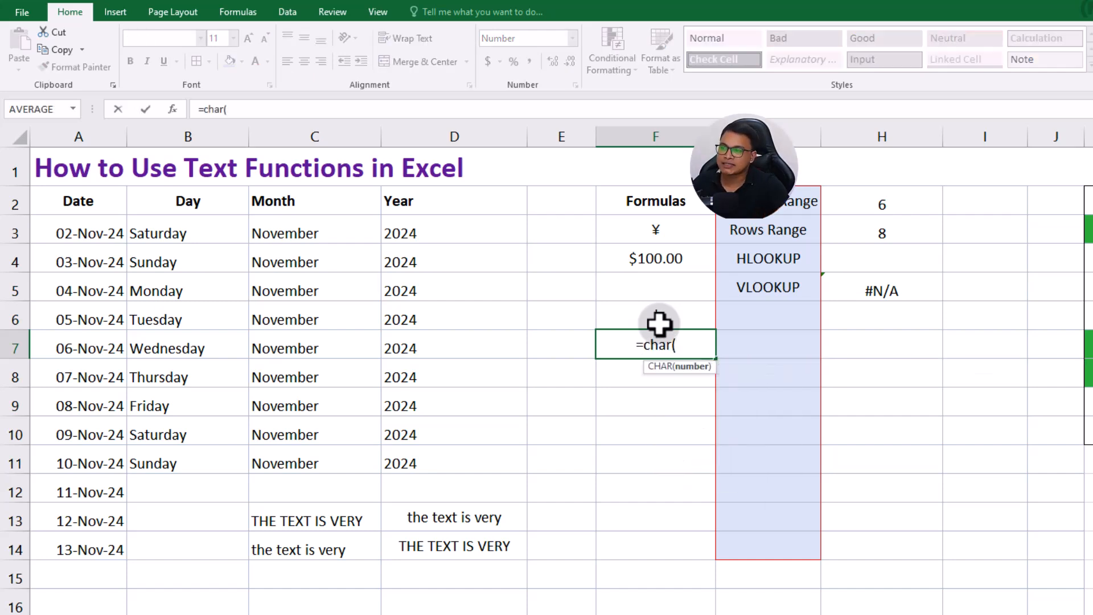
type("167")
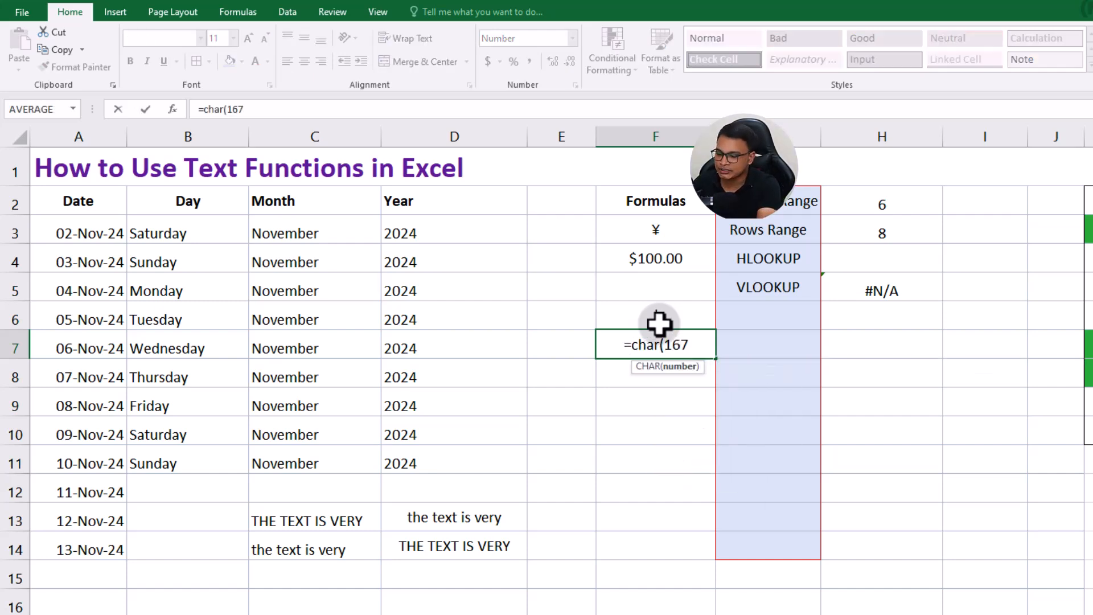
type(")")
key("Return")
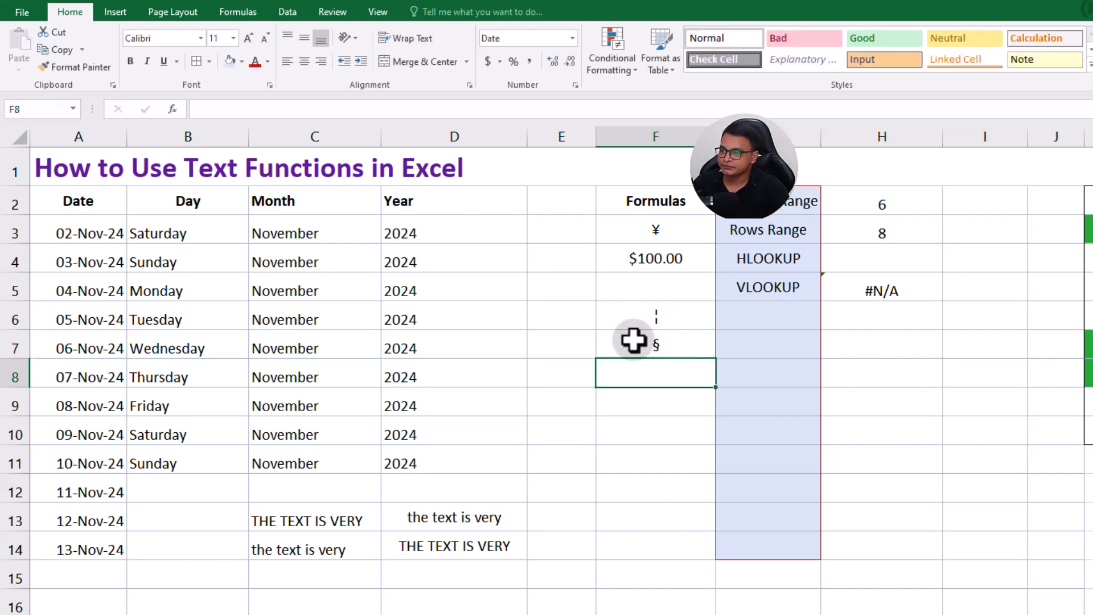
Check the DOLLAR formula in F4, and enter =DOLLAR(2000) in F9 to convert 2000 to currency-formatted text.
double_click(664, 258)
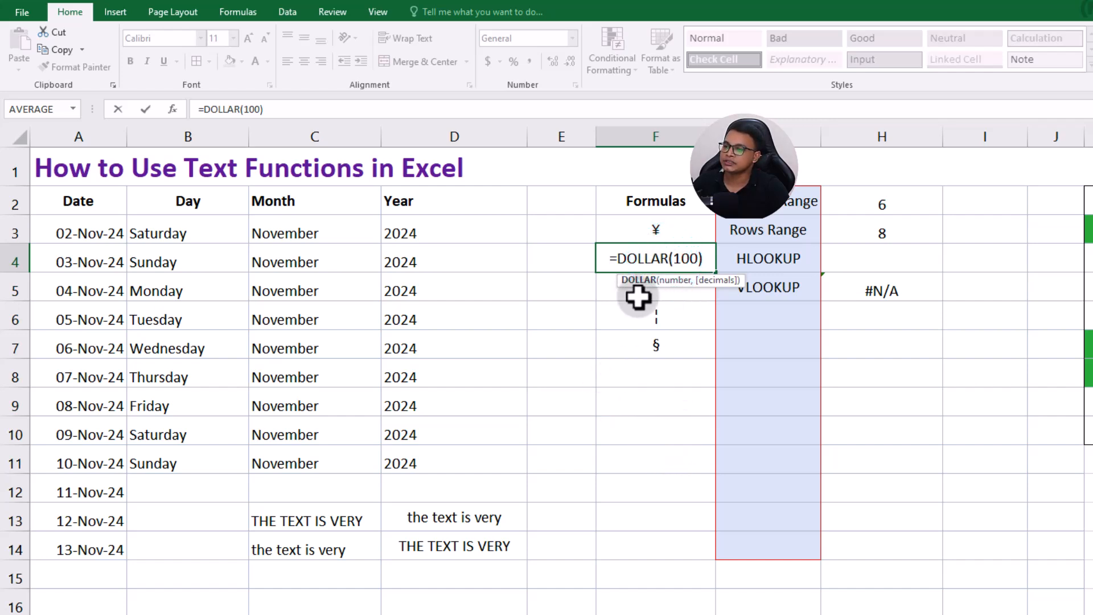
left_click(651, 410)
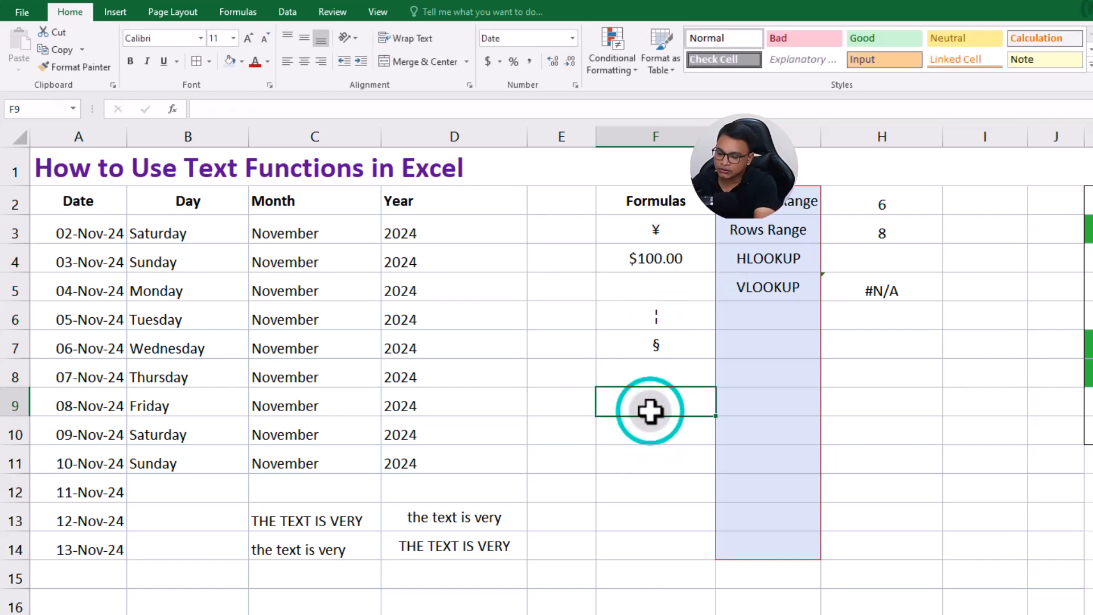
type("=do")
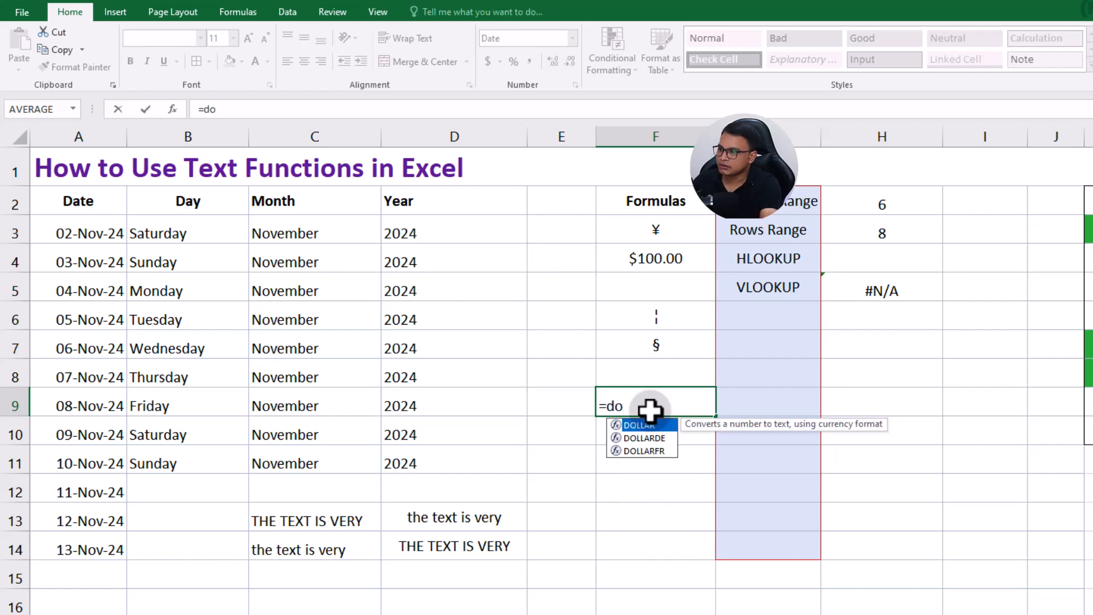
double_click(658, 424)
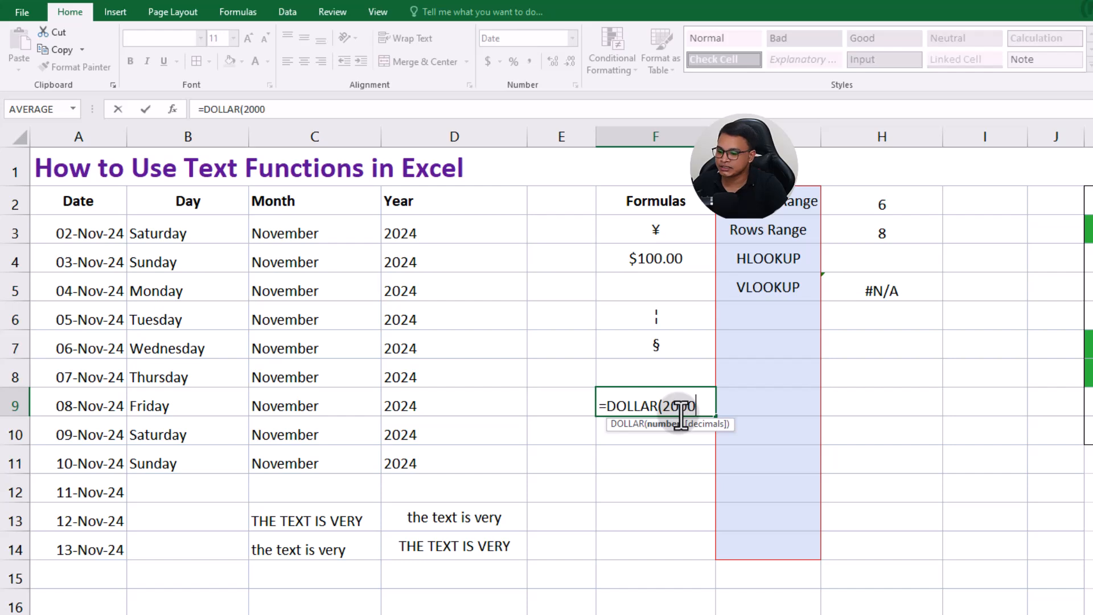
key("Return")
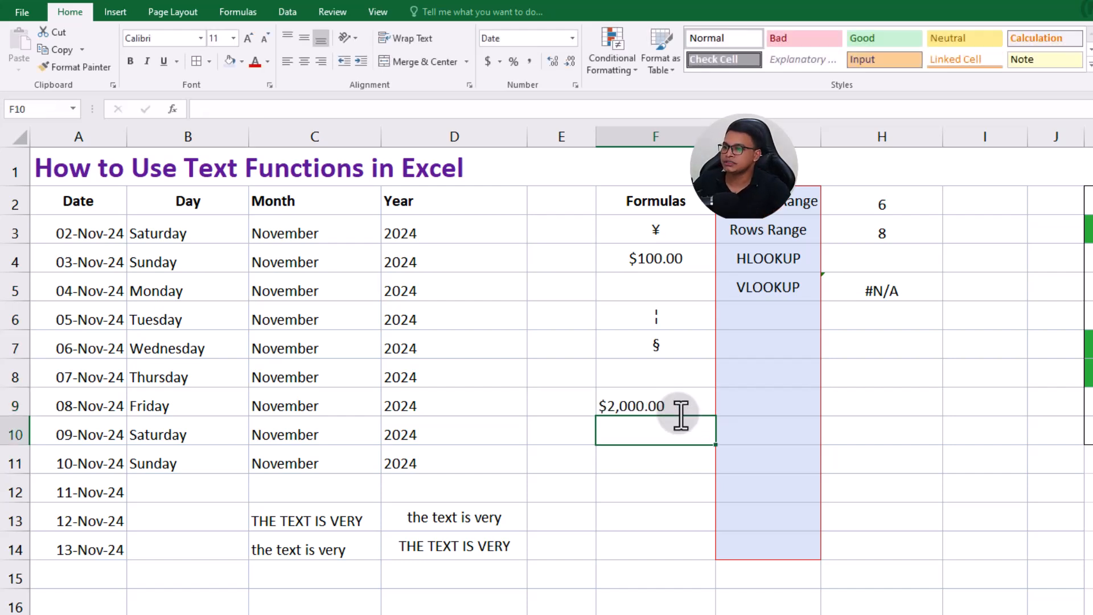
left_click(641, 399)
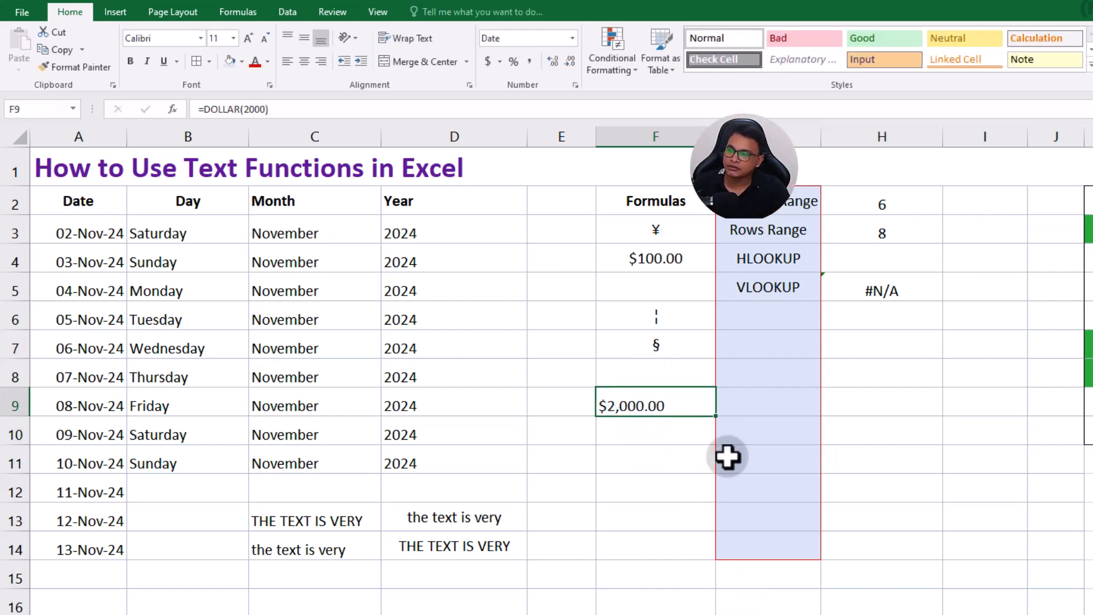